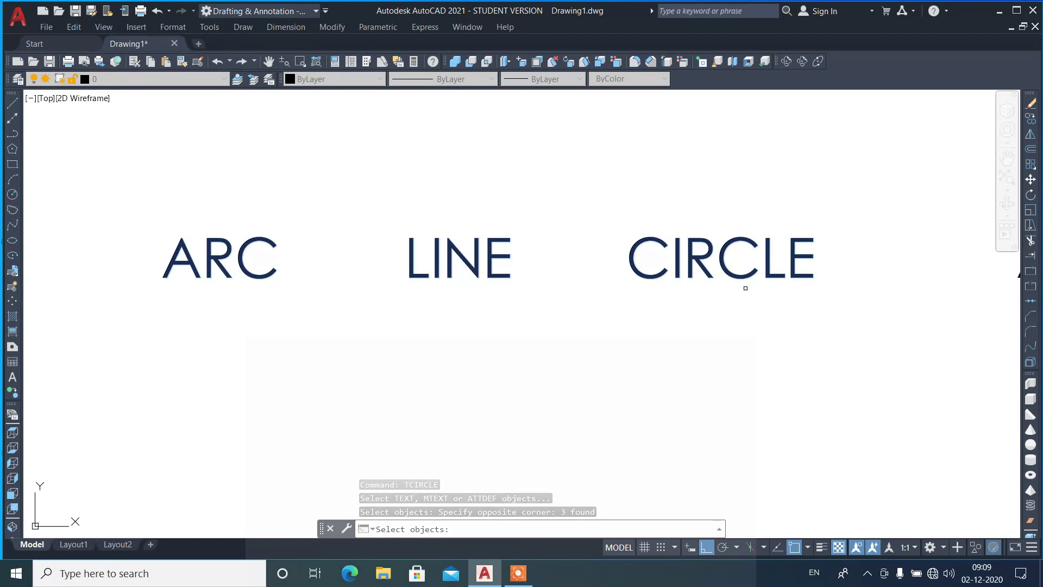
Enclose the selected ARC, LINE and CIRCLE texts in circles of constant size with a 0.35 offset factor.
{"action": "key", "text": "Return"}
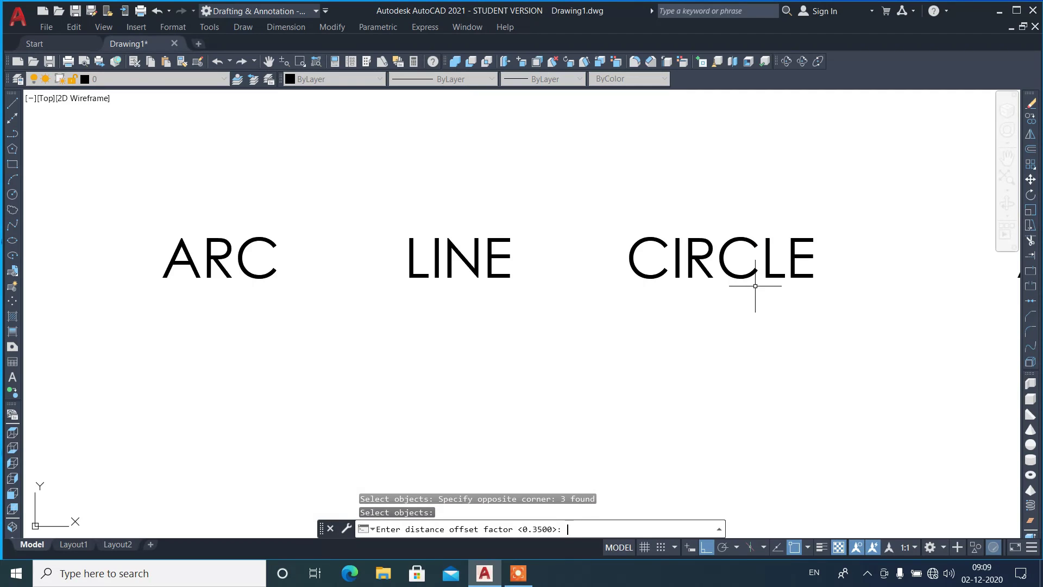
{"action": "key", "text": "Return"}
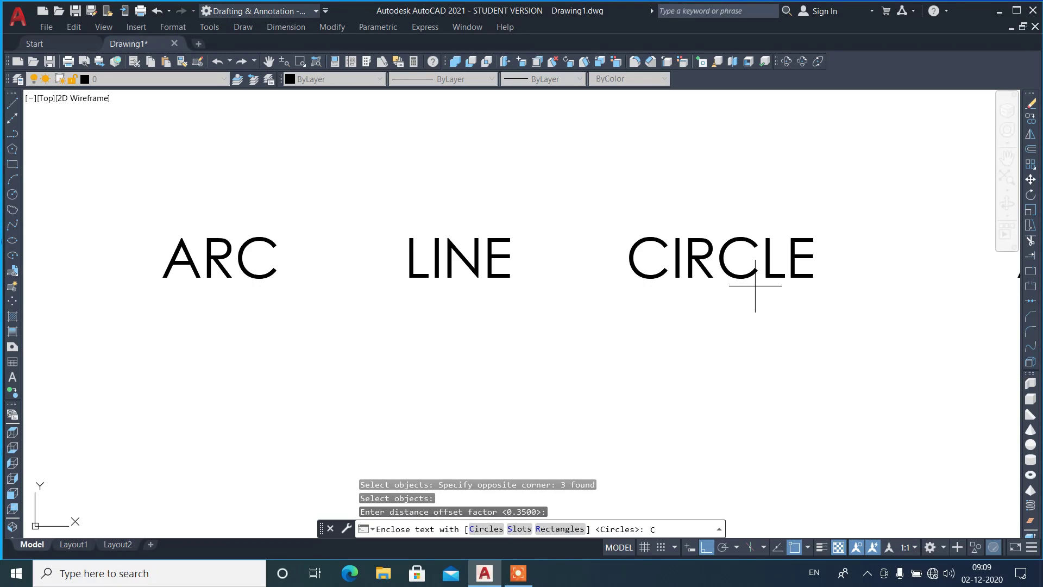
{"action": "key", "text": "Return"}
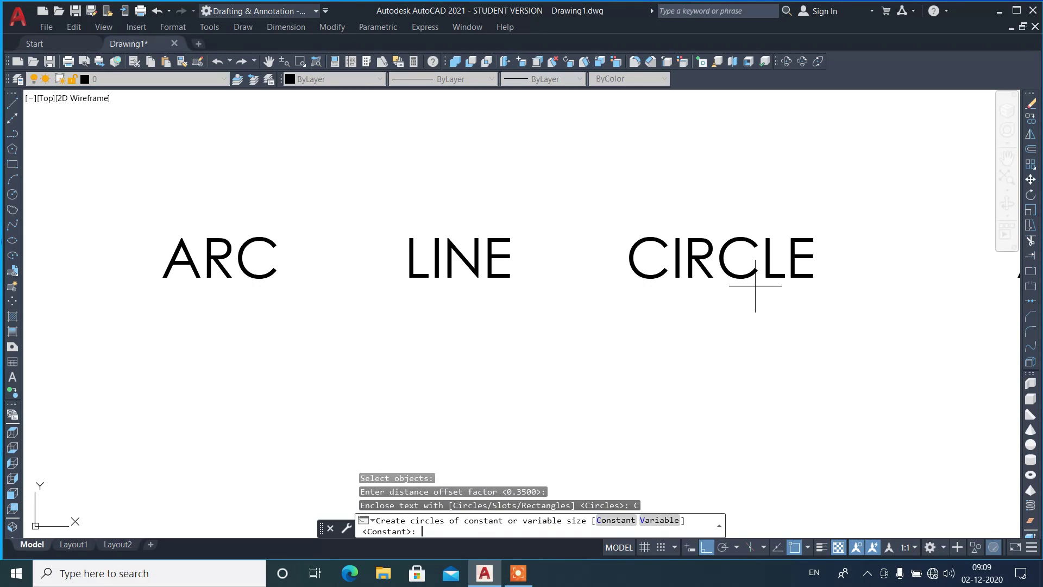
{"action": "key", "text": "Return"}
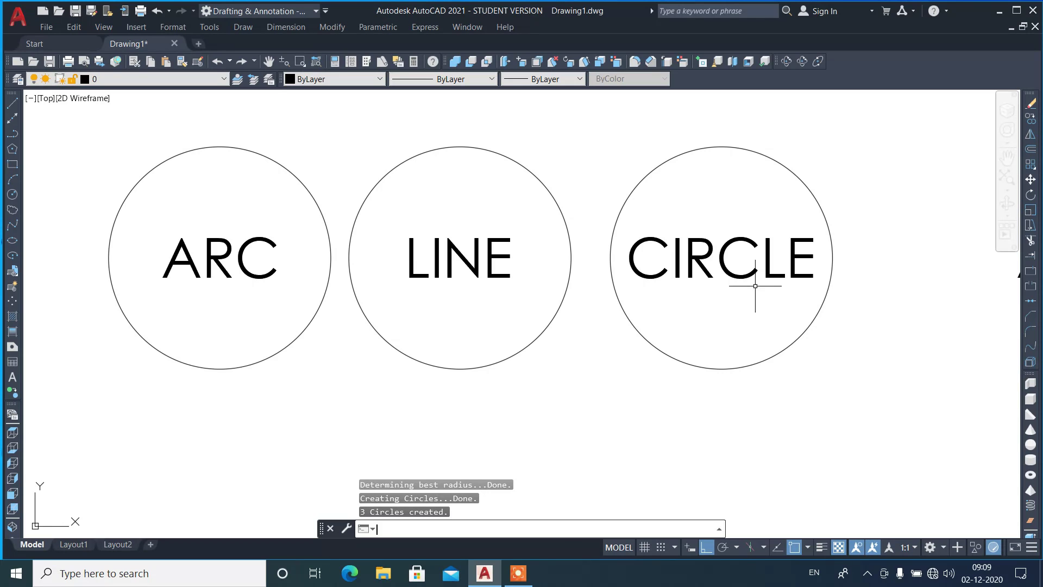
Add radius dimensions to the three constant-size circles around ARC, LINE and CIRCLE.
{"action": "type", "text": "DIMR"}
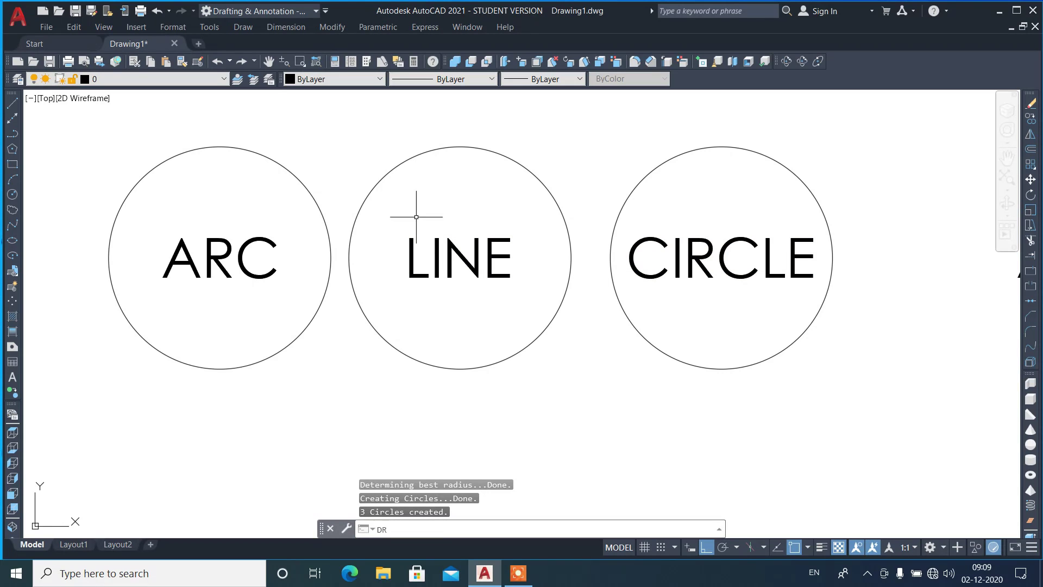
{"action": "type", "text": "A"}
{"action": "key", "text": "Return"}
{"action": "left_click", "coordinate": [275, 163]}
{"action": "left_click", "coordinate": [308, 124]}
{"action": "key", "text": "Return"}
{"action": "left_click", "coordinate": [536, 171]}
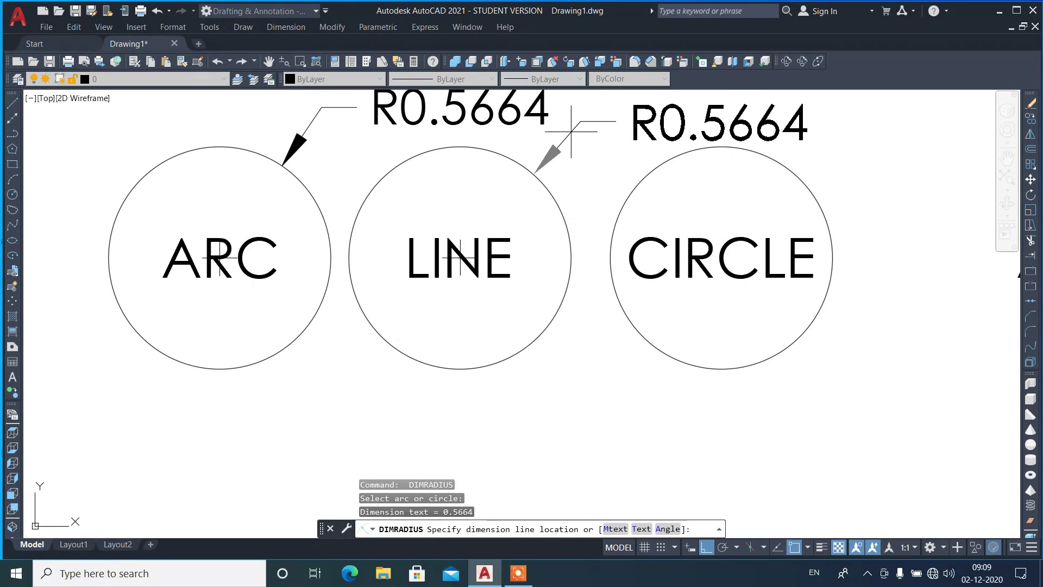
{"action": "left_click", "coordinate": [569, 129]}
{"action": "key", "text": "Return"}
{"action": "left_click", "coordinate": [785, 164]}
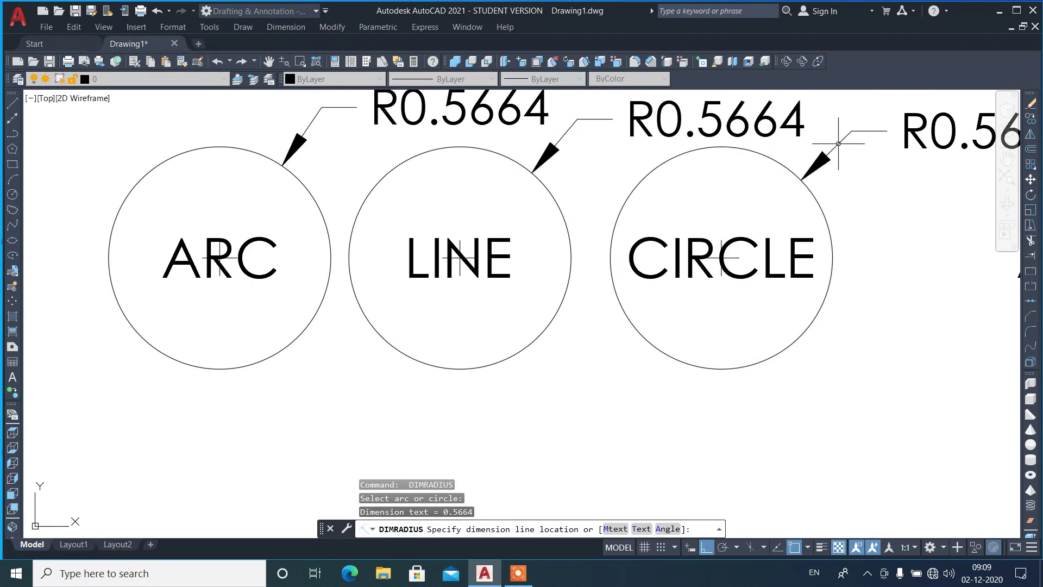
{"action": "left_click", "coordinate": [838, 144]}
Move the second ARC, LINE and CIRCLE text group in the upper row horizontally away from the dimensioned circles.
{"action": "scroll", "coordinate": [408, 168], "scroll_direction": "down", "scroll_amount": 2}
{"action": "scroll", "coordinate": [185, 158], "scroll_direction": "down", "scroll_amount": 4}
{"action": "scroll", "coordinate": [466, 188], "scroll_direction": "up", "scroll_amount": 3}
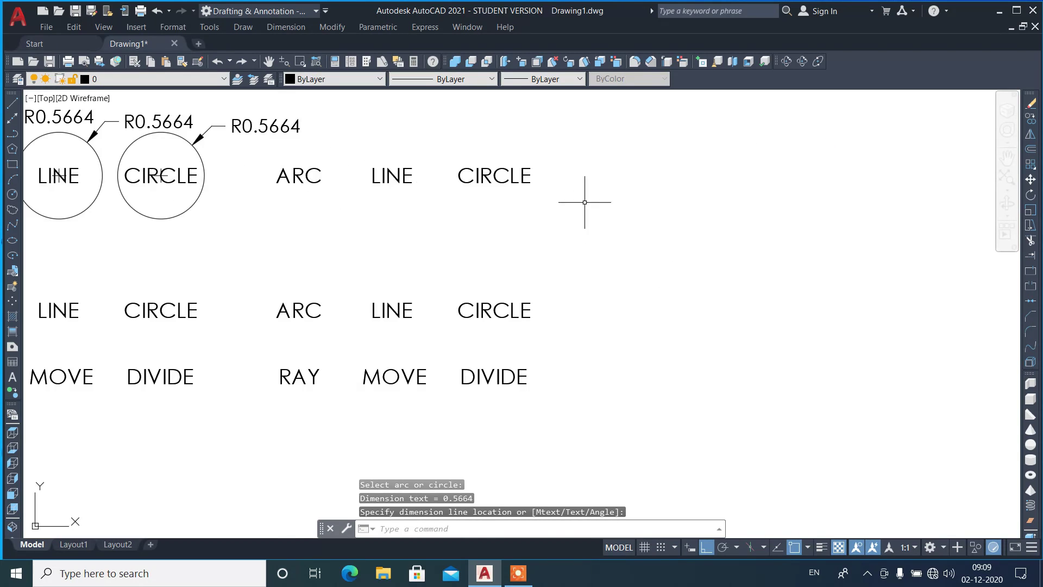
{"action": "left_click", "coordinate": [264, 152]}
{"action": "left_click", "coordinate": [604, 235]}
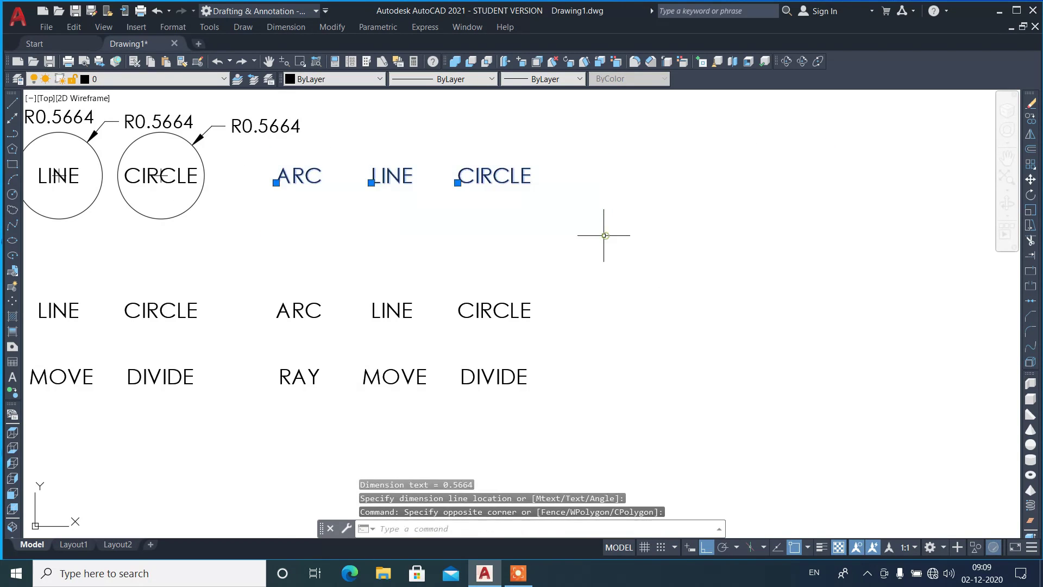
{"action": "type", "text": "m"}
{"action": "key", "text": "Return"}
{"action": "left_click", "coordinate": [480, 237]}
{"action": "left_click", "coordinate": [600, 237]}
Enclose the moved ARC, LINE and CIRCLE texts in variable-size circles using TCIRCLE with a 0.35 offset factor.
{"action": "type", "text": "tcircle"}
{"action": "key", "text": "Return"}
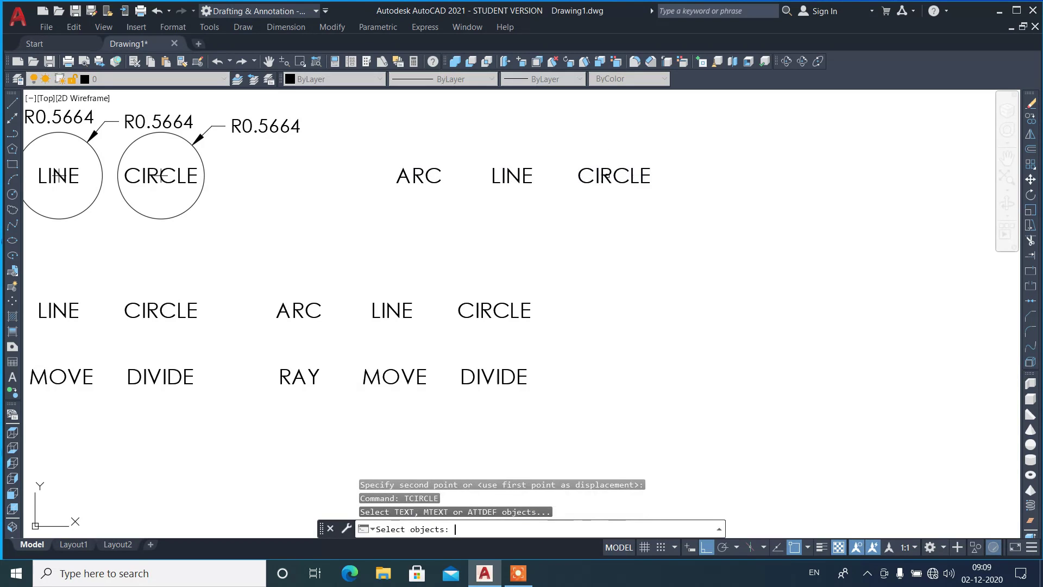
{"action": "left_click", "coordinate": [375, 151]}
{"action": "left_click", "coordinate": [707, 220]}
{"action": "key", "text": "Return"}
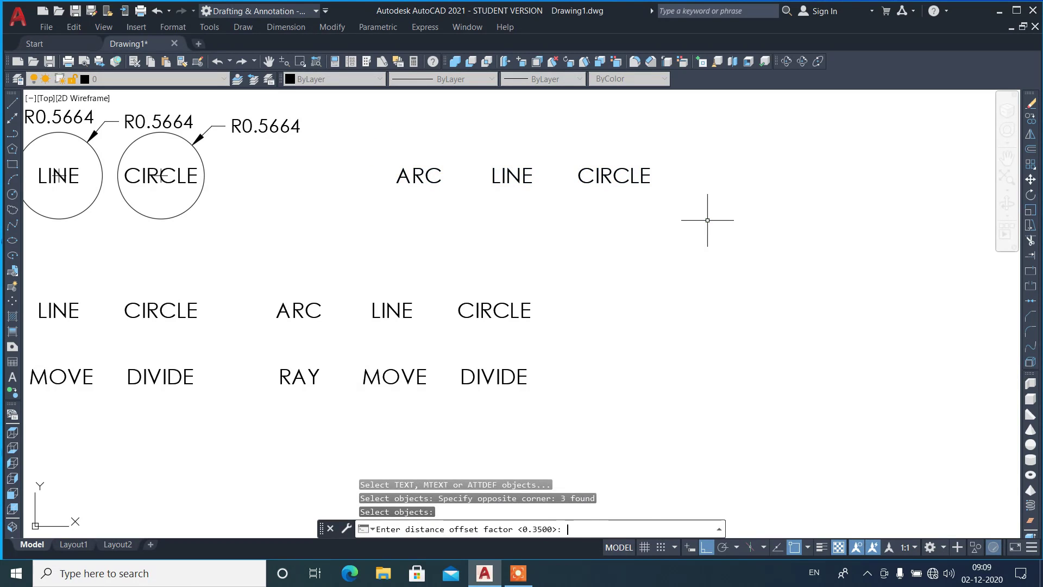
{"action": "key", "text": "Return"}
{"action": "key", "text": "Return"}
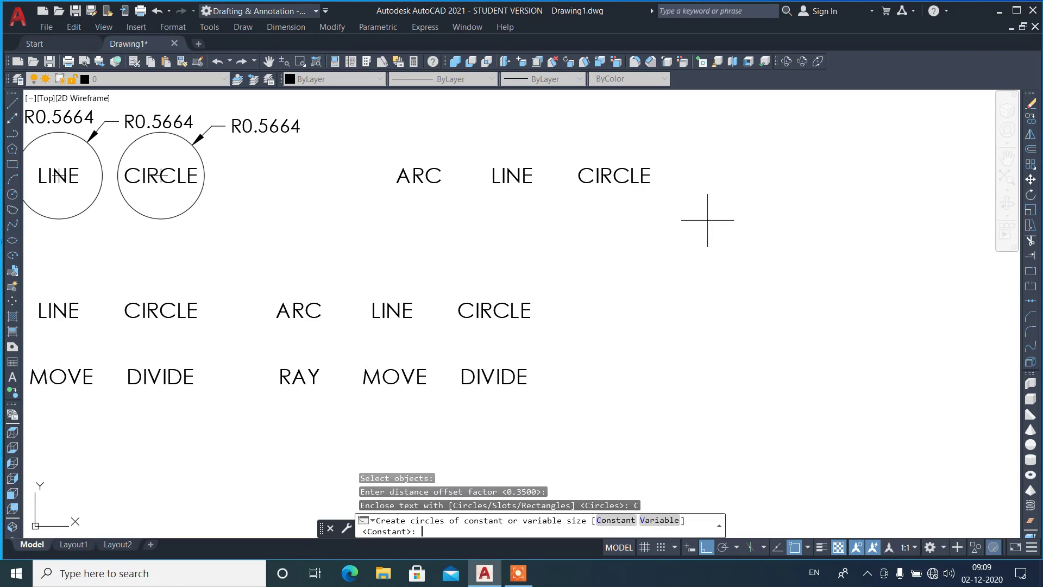
{"action": "key", "text": "Return"}
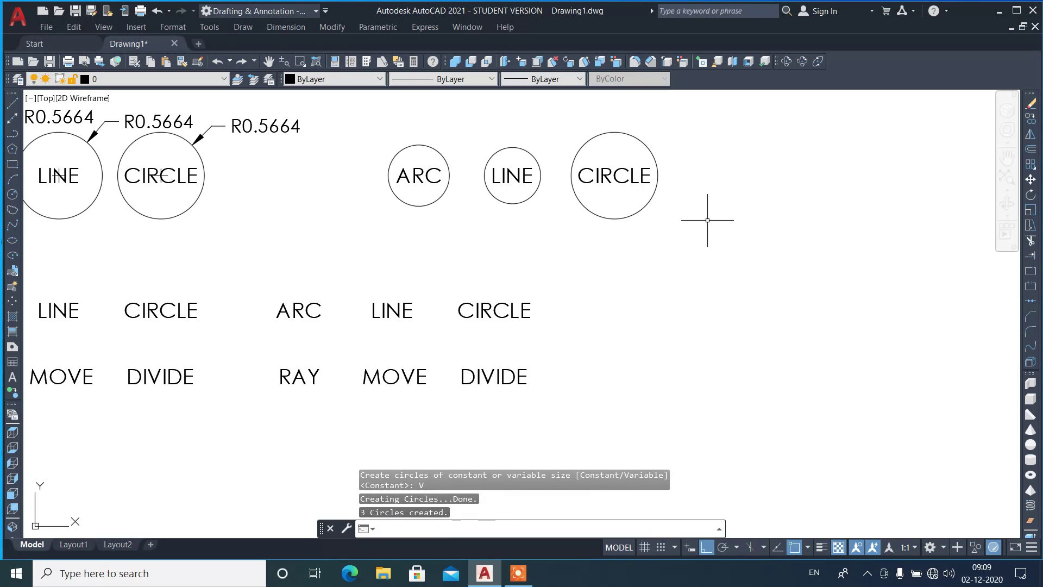
Add radius dimensions to the three variable-size circles around the moved ARC, LINE and CIRCLE texts.
{"action": "scroll", "coordinate": [626, 171], "scroll_direction": "up", "scroll_amount": 4}
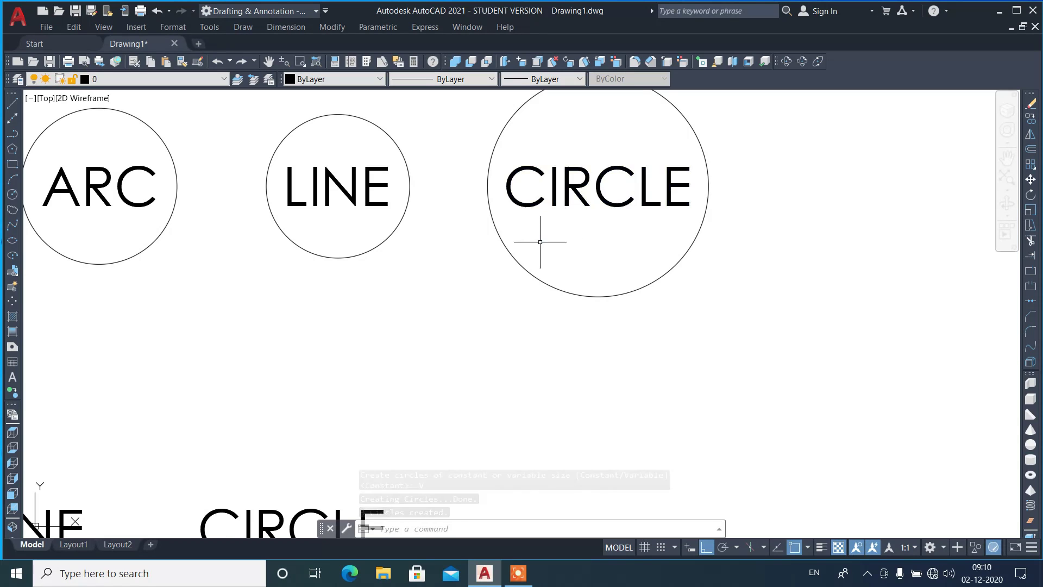
{"action": "scroll", "coordinate": [540, 232], "scroll_direction": "down", "scroll_amount": 2}
{"action": "type", "text": "dra"}
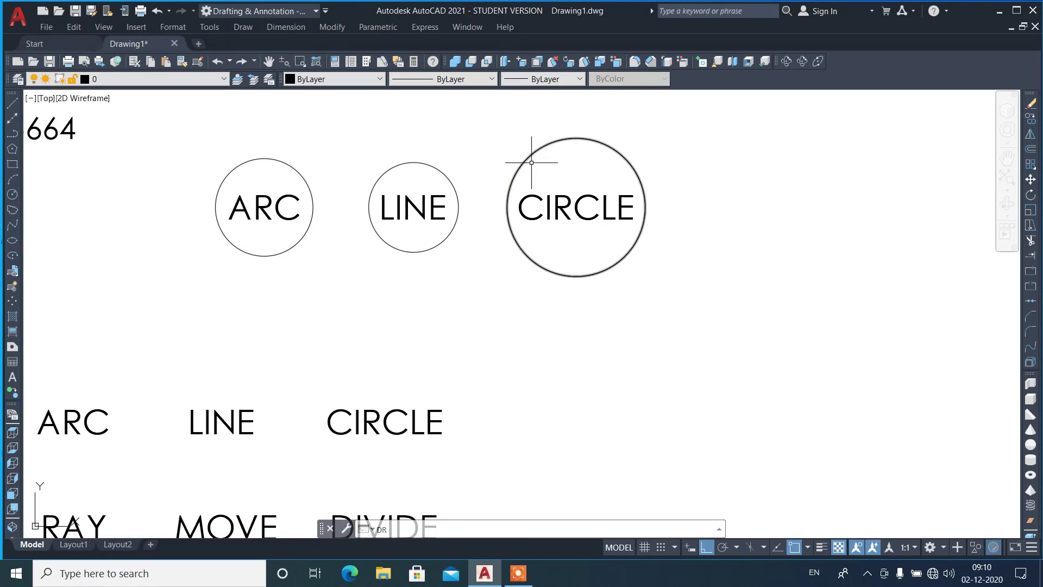
{"action": "key", "text": "Return"}
{"action": "left_click", "coordinate": [299, 170]}
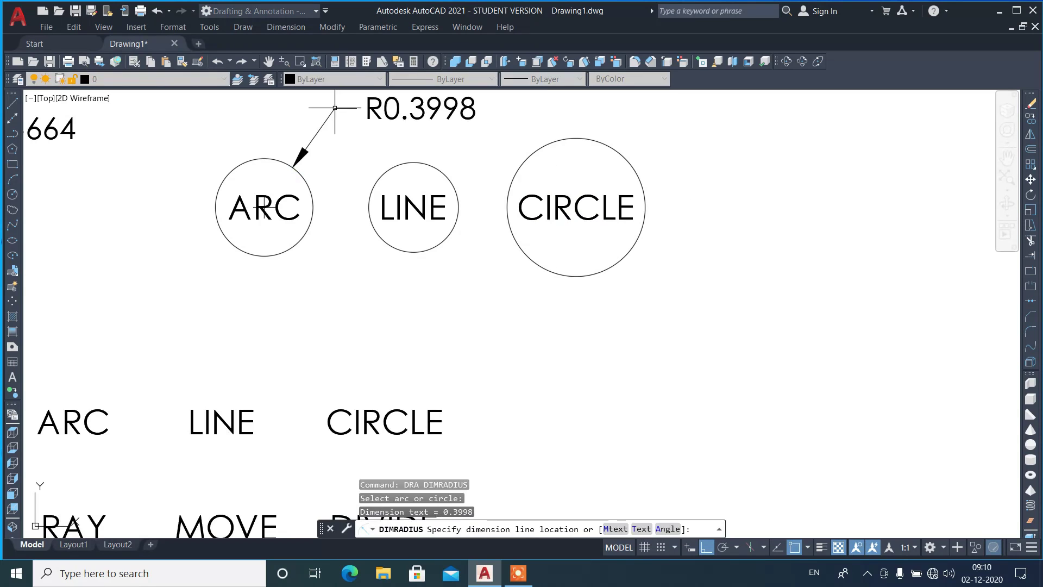
{"action": "left_click", "coordinate": [348, 108]}
{"action": "key", "text": "Return"}
{"action": "left_click", "coordinate": [443, 165]}
{"action": "left_click", "coordinate": [480, 132]}
{"action": "key", "text": "Return"}
{"action": "left_click", "coordinate": [620, 151]}
{"action": "left_click", "coordinate": [675, 122]}
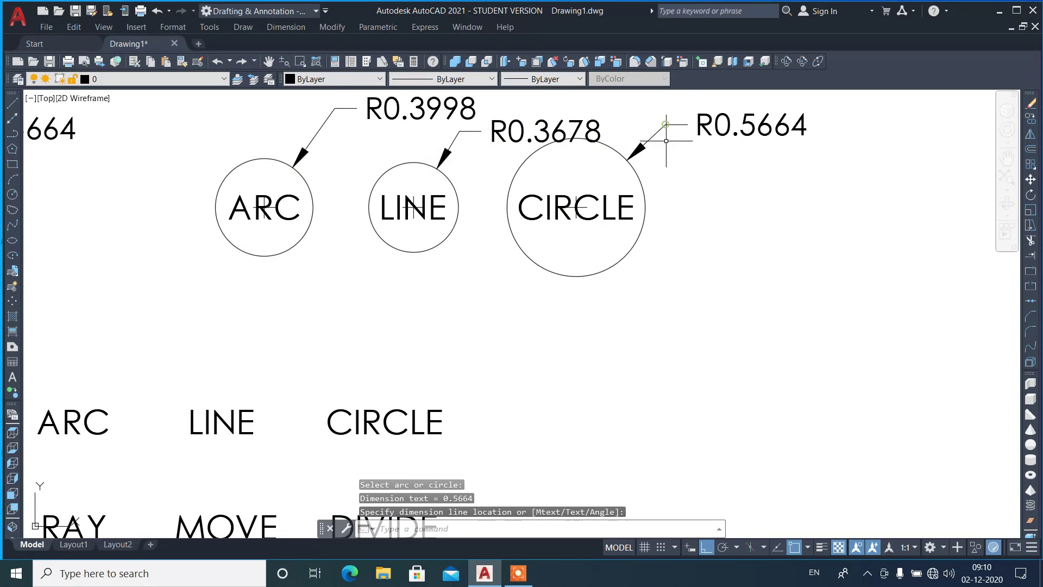
Enclose ARC and RAY in the first lower text group in constant-size circles using TCIRCLE with a 0.35 offset factor.
{"action": "scroll", "coordinate": [681, 163], "scroll_direction": "down", "scroll_amount": 6}
{"action": "scroll", "coordinate": [503, 173], "scroll_direction": "up", "scroll_amount": 5}
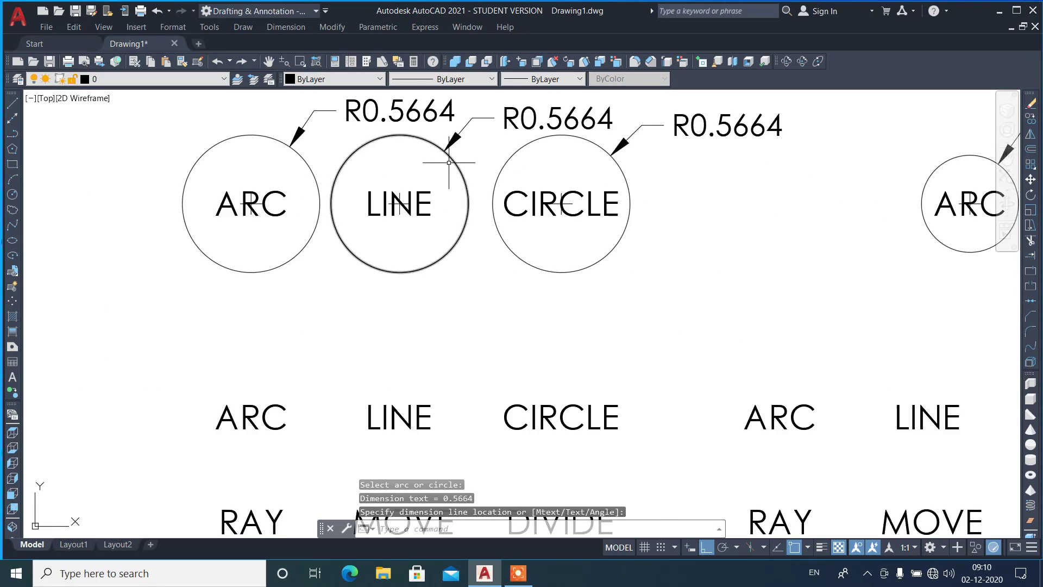
{"action": "scroll", "coordinate": [440, 152], "scroll_direction": "down", "scroll_amount": 3}
{"action": "scroll", "coordinate": [415, 236], "scroll_direction": "up", "scroll_amount": 2}
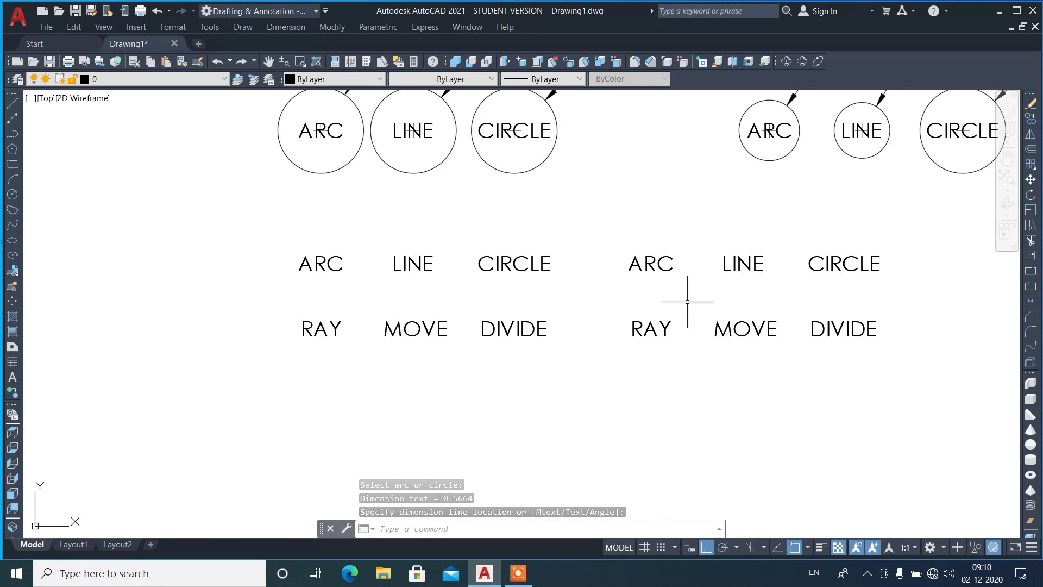
{"action": "middle_click_drag", "start_coordinate": [395, 364], "coordinate": [386, 282]}
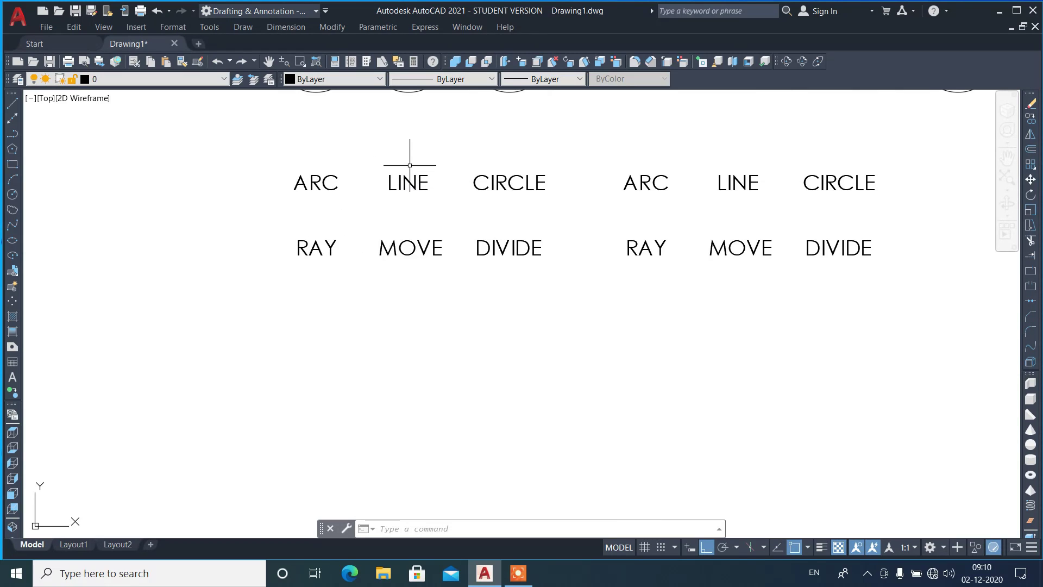
{"action": "type", "text": "tcircle"}
{"action": "key", "text": "Return"}
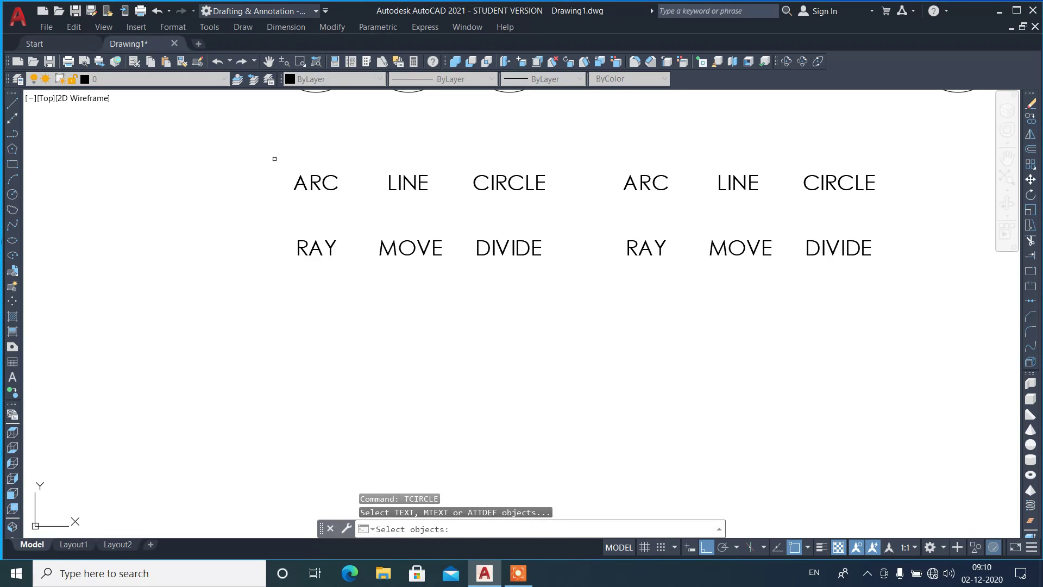
{"action": "left_click", "coordinate": [274, 159]}
{"action": "left_click", "coordinate": [361, 288]}
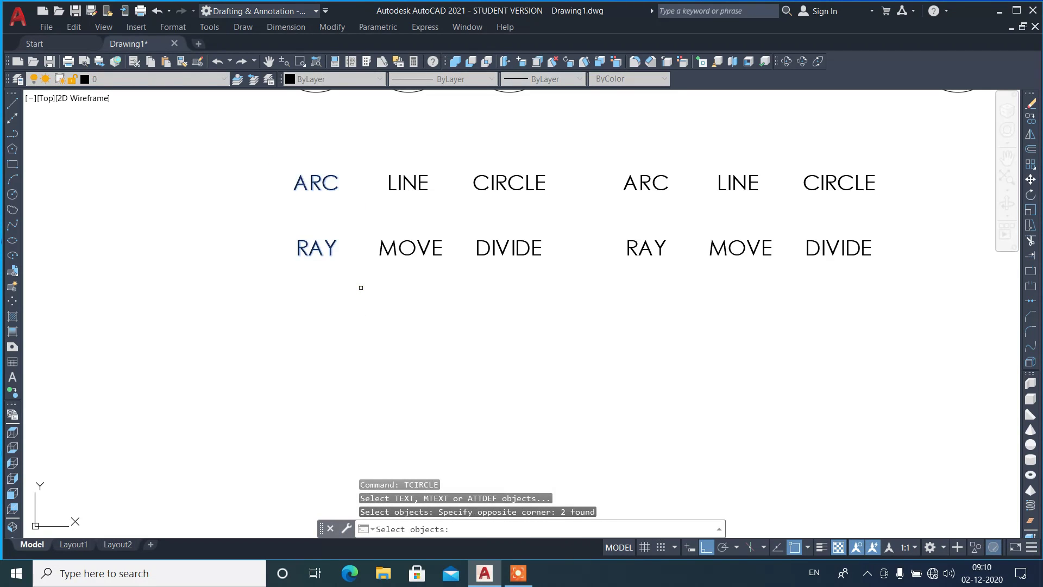
{"action": "key", "text": "Return"}
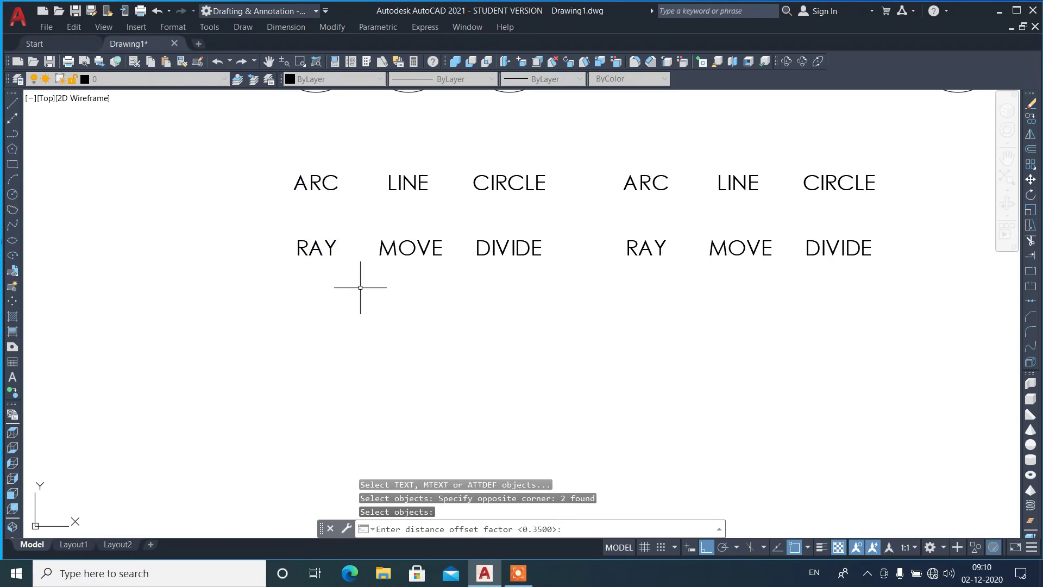
{"action": "key", "text": "Return"}
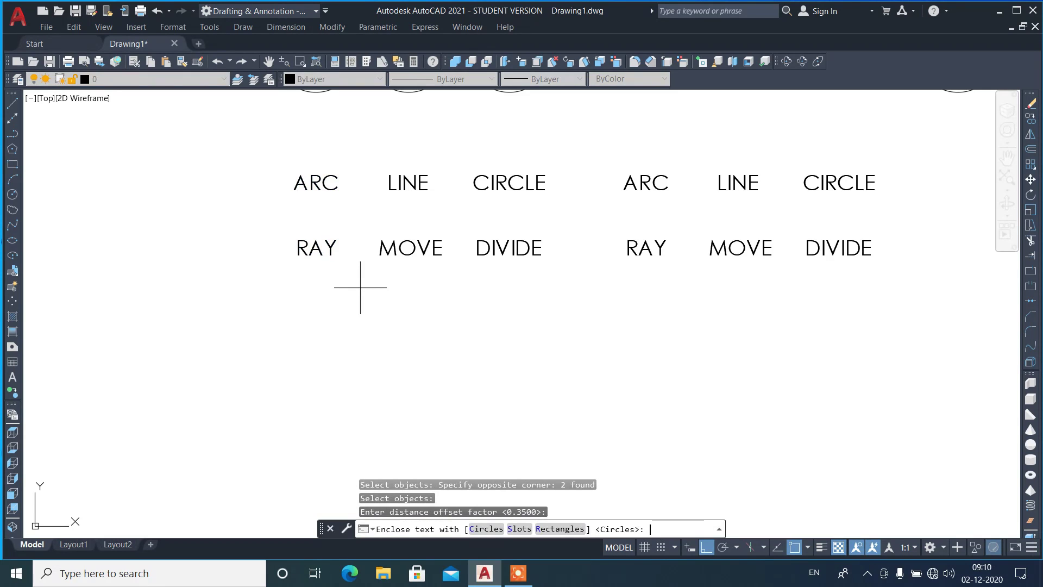
{"action": "key", "text": "Return"}
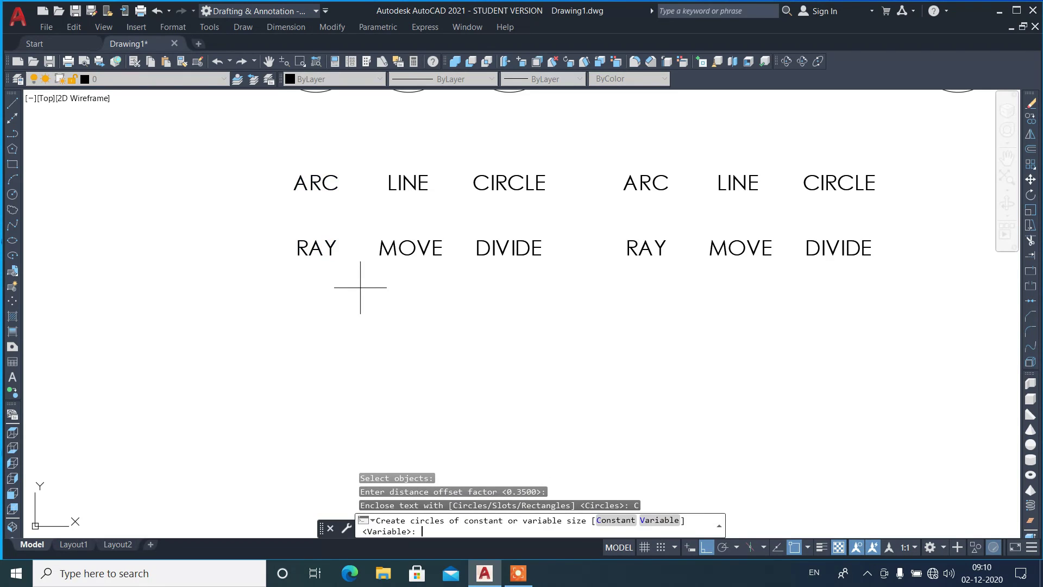
{"action": "type", "text": "C"}
{"action": "key", "text": "Return"}
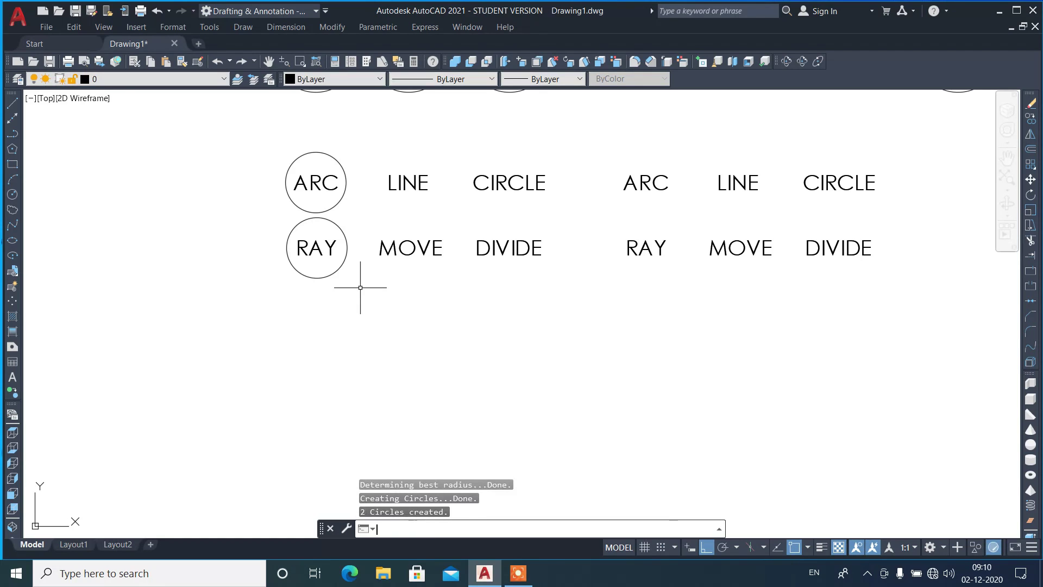
Enclose ARC and RAY in the second lower text group in variable-size circles with a 0.35 offset factor.
{"action": "key", "text": "Return"}
{"action": "left_click", "coordinate": [609, 143]}
{"action": "left_click", "coordinate": [676, 291]}
{"action": "key", "text": "Return"}
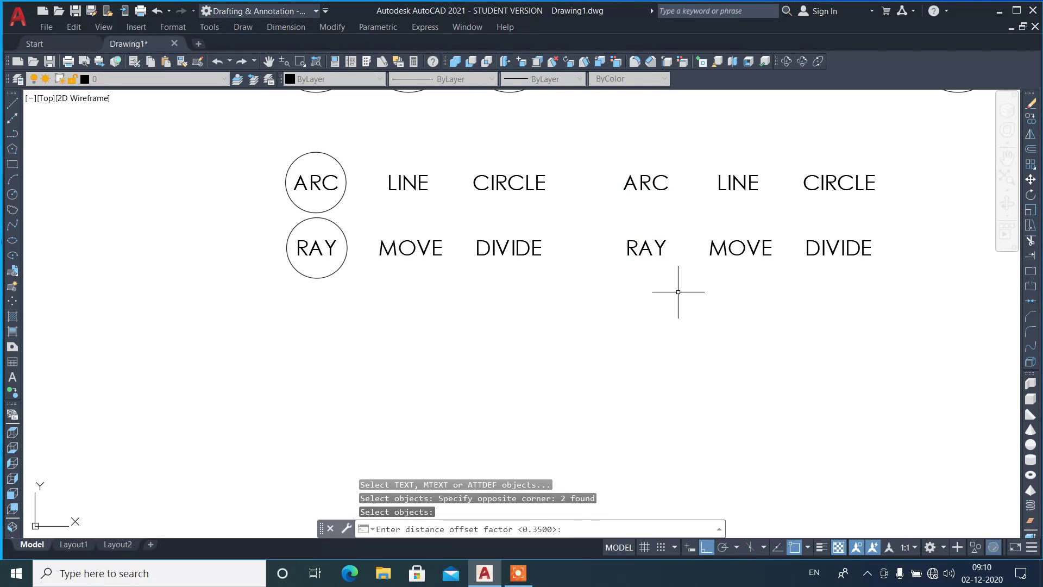
{"action": "key", "text": "Return"}
{"action": "key", "text": "Return"}
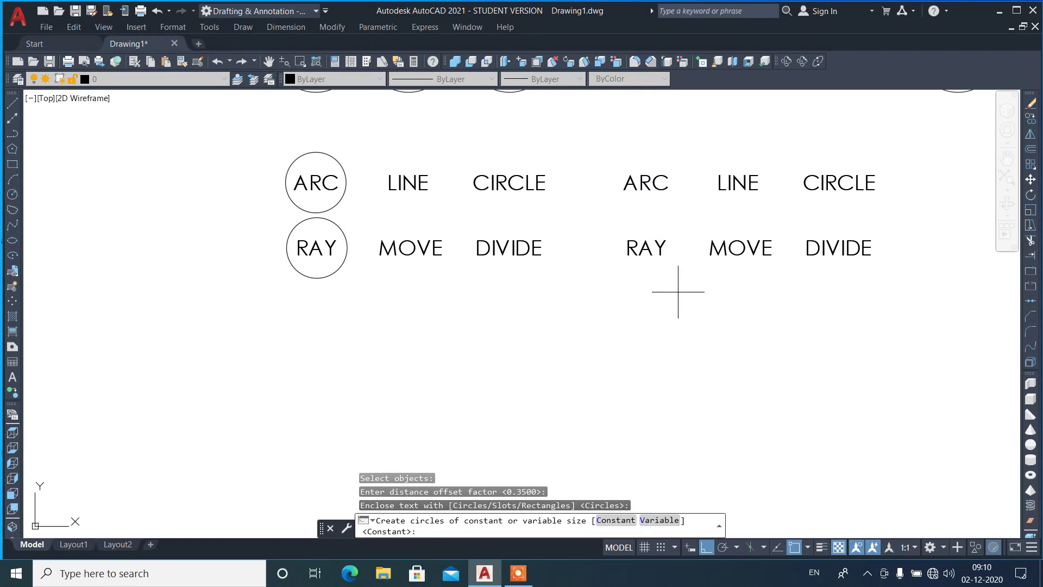
{"action": "type", "text": "V"}
{"action": "key", "text": "Return"}
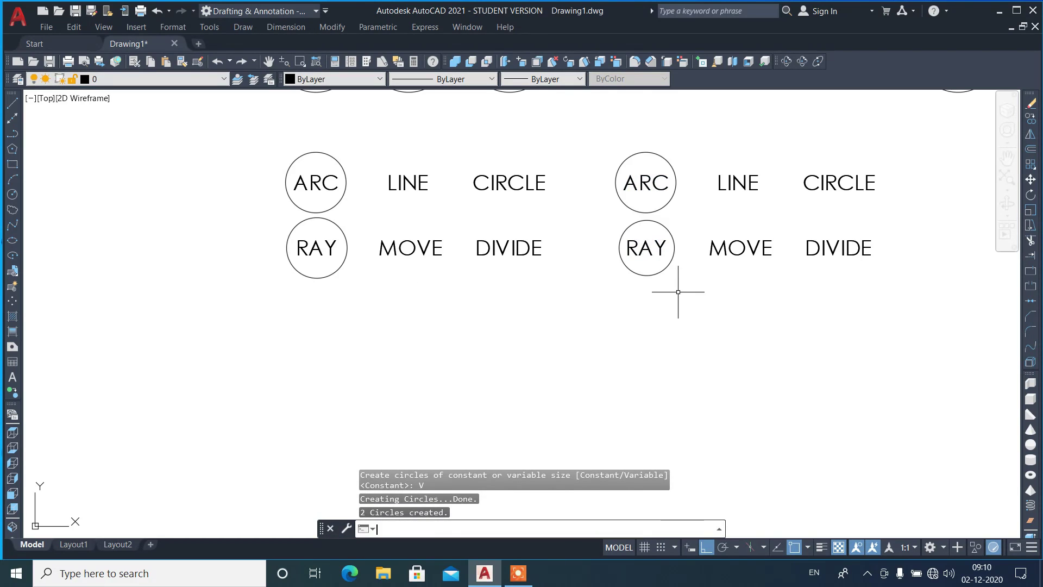
Add radius dimensions to the variable-size circles around ARC and RAY in the second lower text group.
{"action": "scroll", "coordinate": [679, 186], "scroll_direction": "up", "scroll_amount": 6}
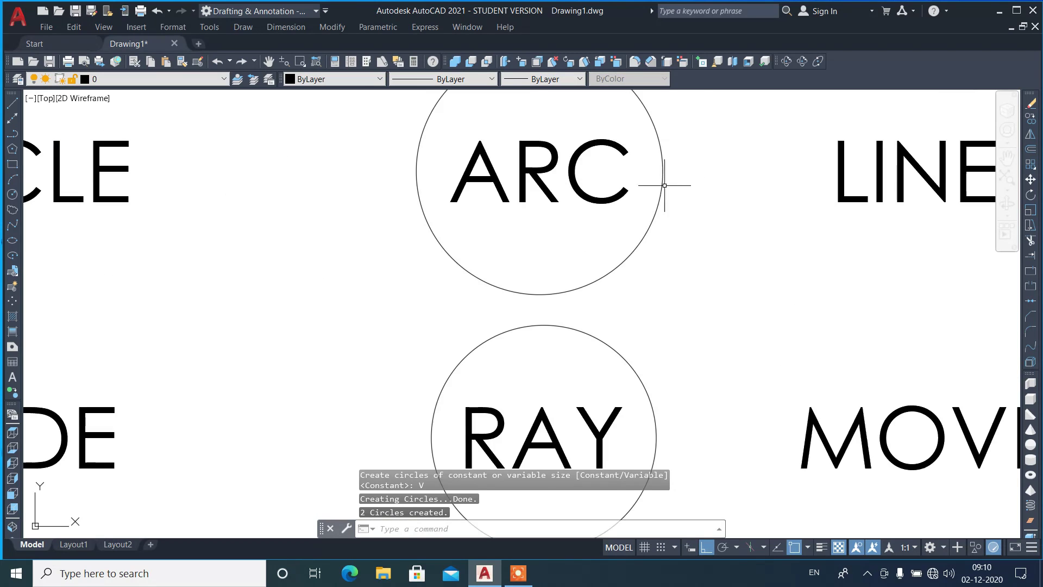
{"action": "scroll", "coordinate": [486, 172], "scroll_direction": "down", "scroll_amount": 2}
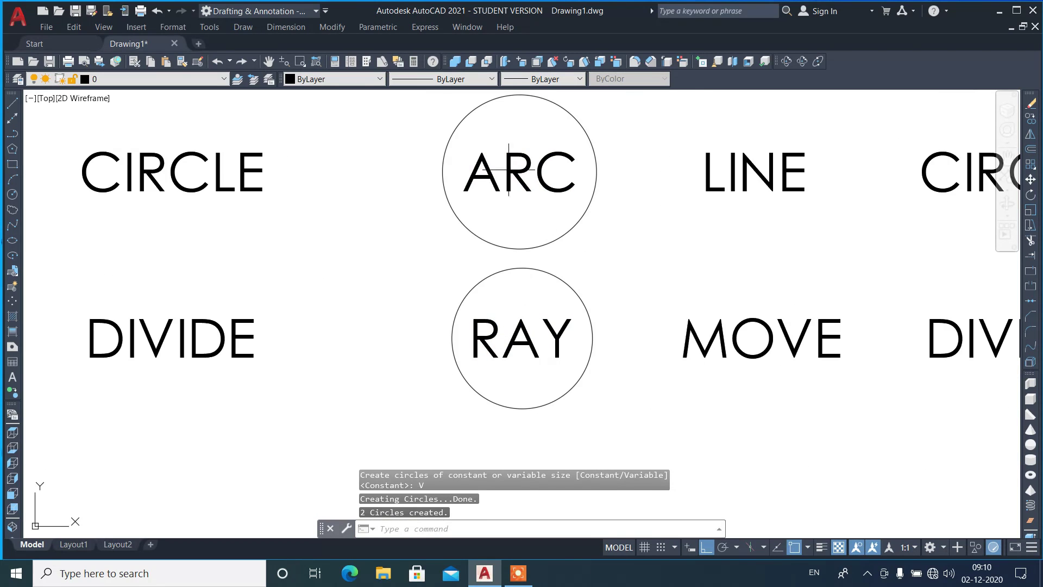
{"action": "type", "text": "dra"}
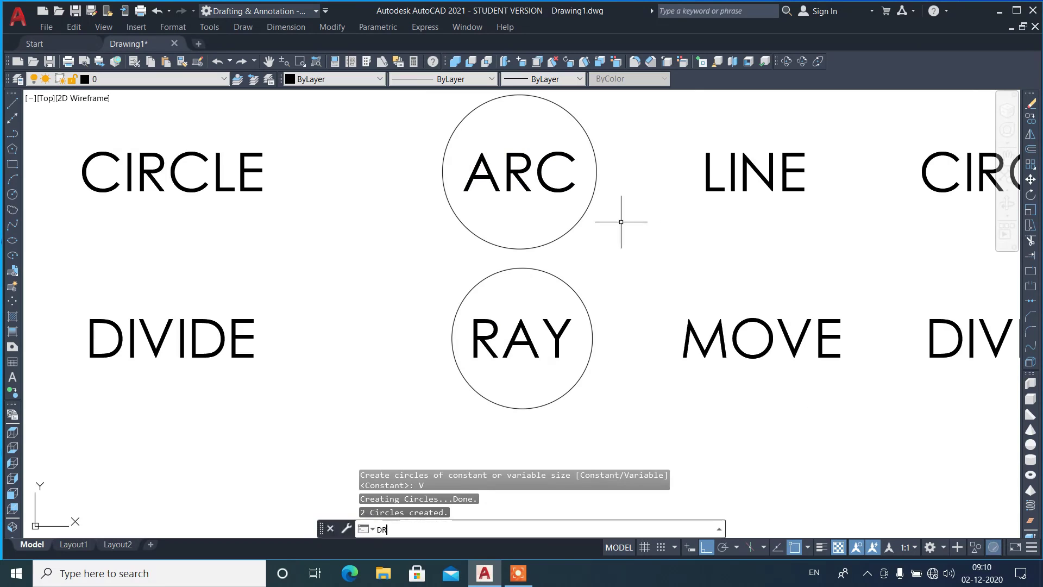
{"action": "key", "text": "Return"}
{"action": "left_click", "coordinate": [588, 220]}
{"action": "left_click", "coordinate": [601, 235]}
{"action": "key", "text": "Return"}
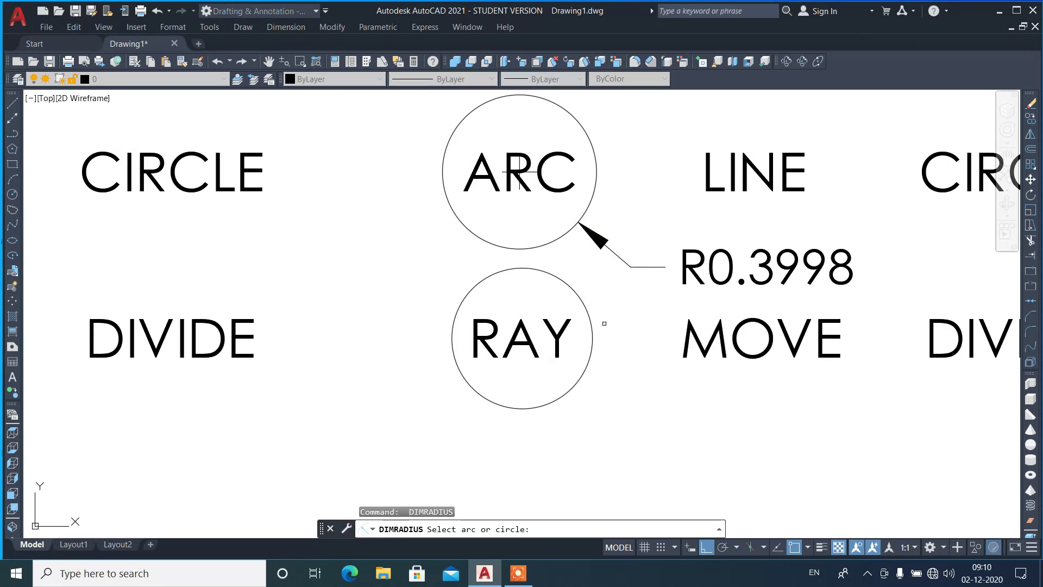
{"action": "left_click", "coordinate": [594, 328]}
{"action": "left_click", "coordinate": [699, 429]}
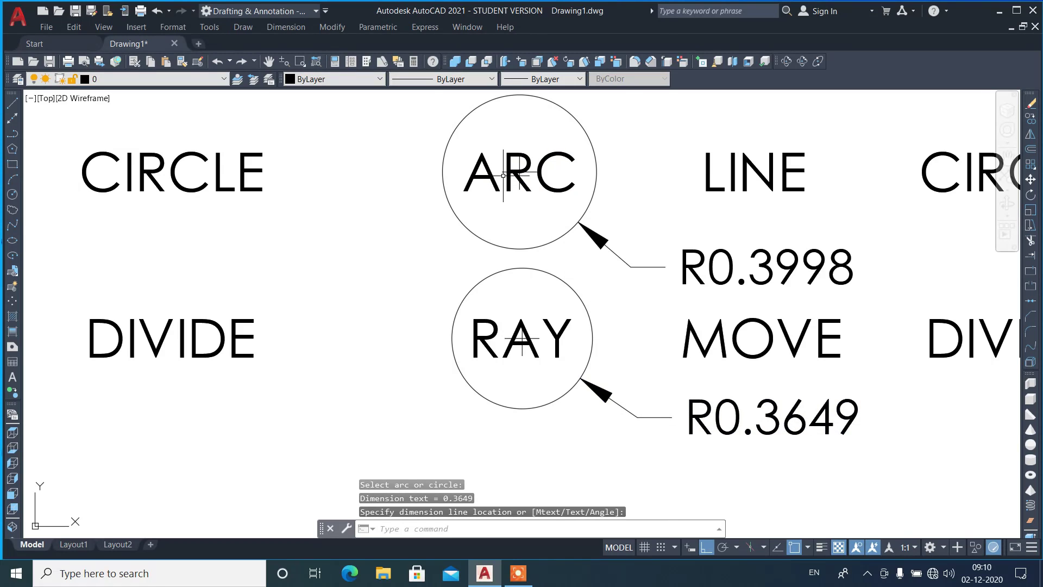
{"action": "scroll", "coordinate": [504, 176], "scroll_direction": "up", "scroll_amount": 2}
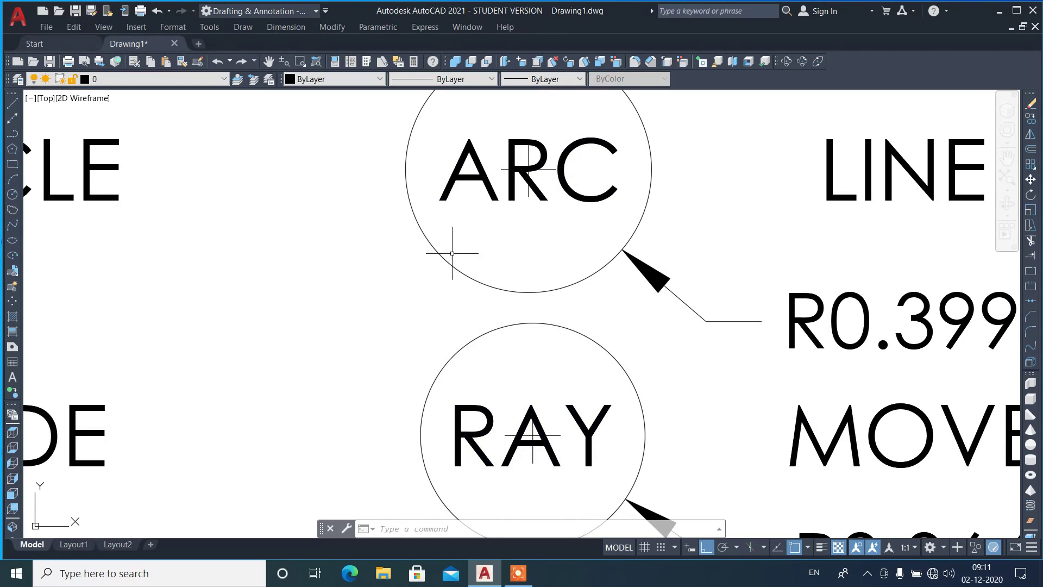
Erase the radius dimensions from the circles around ARC and RAY in the second lower text group.
{"action": "scroll", "coordinate": [459, 239], "scroll_direction": "down", "scroll_amount": 2}
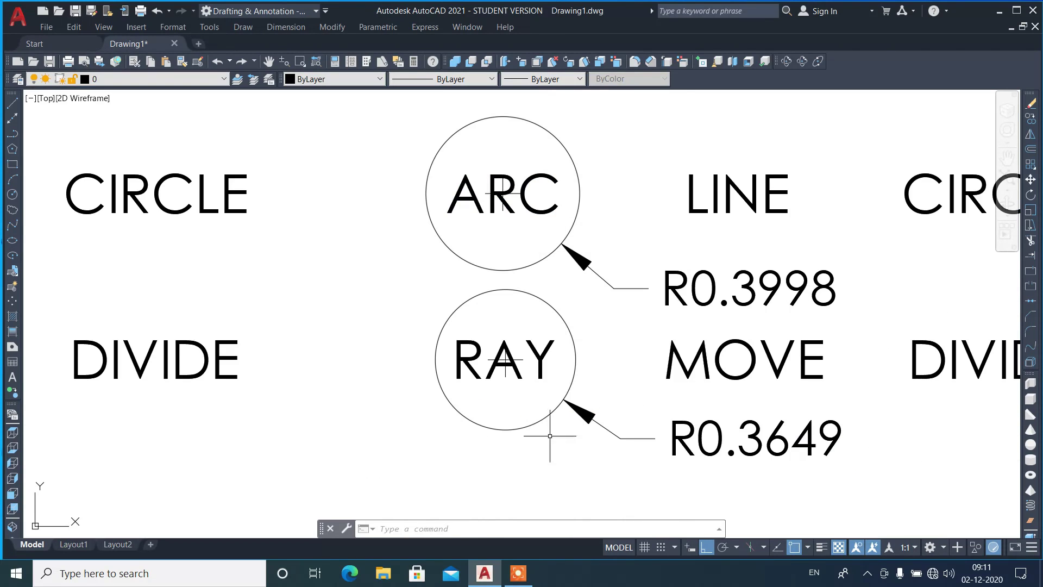
{"action": "left_click", "coordinate": [621, 458]}
{"action": "left_click", "coordinate": [593, 268]}
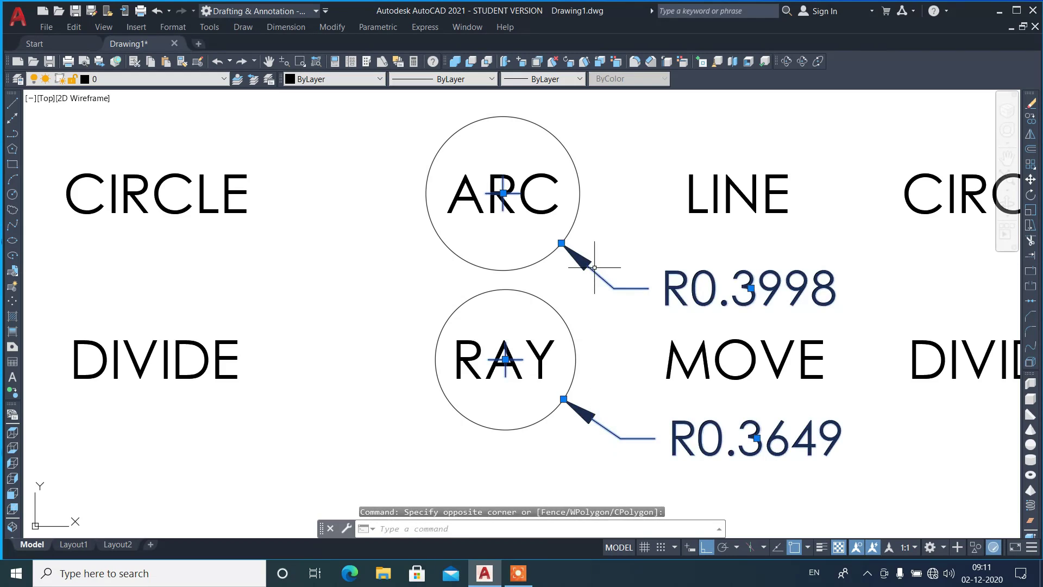
{"action": "type", "text": "e"}
{"action": "key", "text": "Return"}
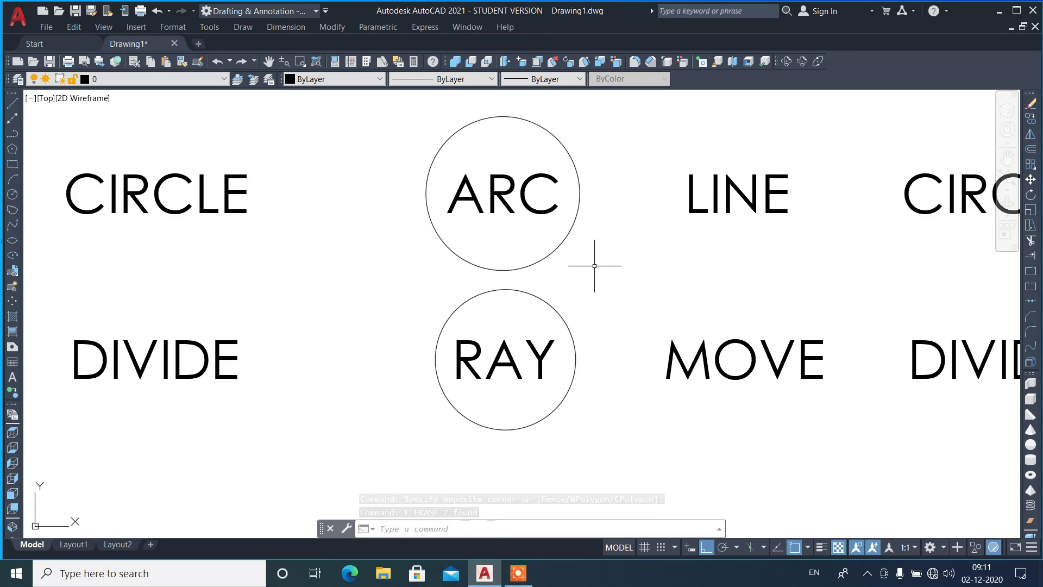
Erase the circles around ARC and RAY in both lower text groups, keeping the texts.
{"action": "left_click", "coordinate": [518, 297]}
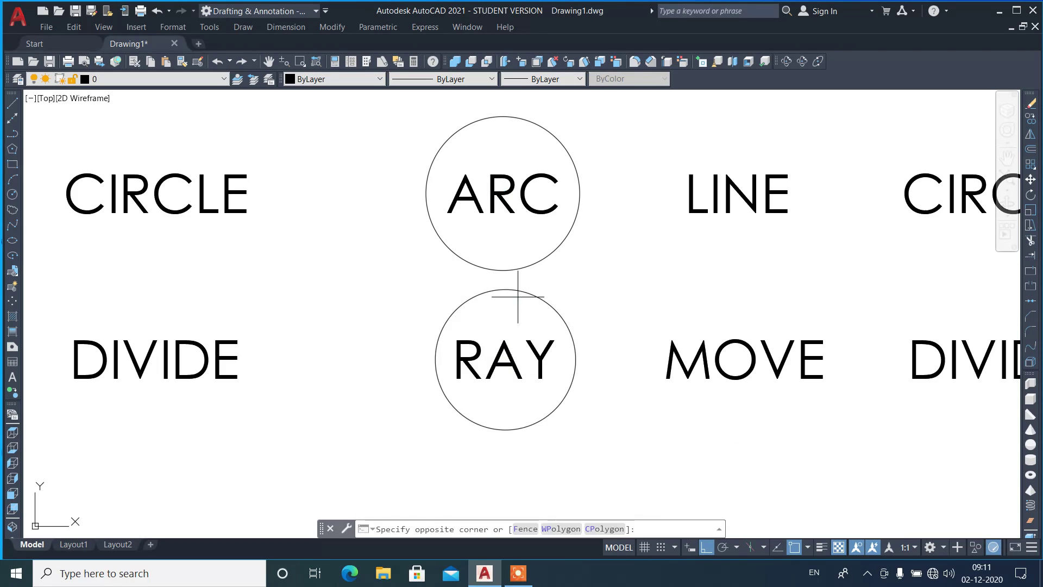
{"action": "left_click", "coordinate": [496, 260]}
{"action": "type", "text": "e"}
{"action": "key", "text": "Return"}
{"action": "scroll", "coordinate": [400, 288], "scroll_direction": "down", "scroll_amount": 6}
{"action": "scroll", "coordinate": [387, 254], "scroll_direction": "up", "scroll_amount": 4}
{"action": "left_click", "coordinate": [387, 254]}
{"action": "left_click", "coordinate": [363, 214]}
{"action": "type", "text": "e"}
{"action": "key", "text": "Return"}
Enclose ARC, LINE and CIRCLE in the first lower text group in constant-width slots using TCIRCLE with a 0.35 offset factor.
{"action": "scroll", "coordinate": [392, 164], "scroll_direction": "up", "scroll_amount": 2}
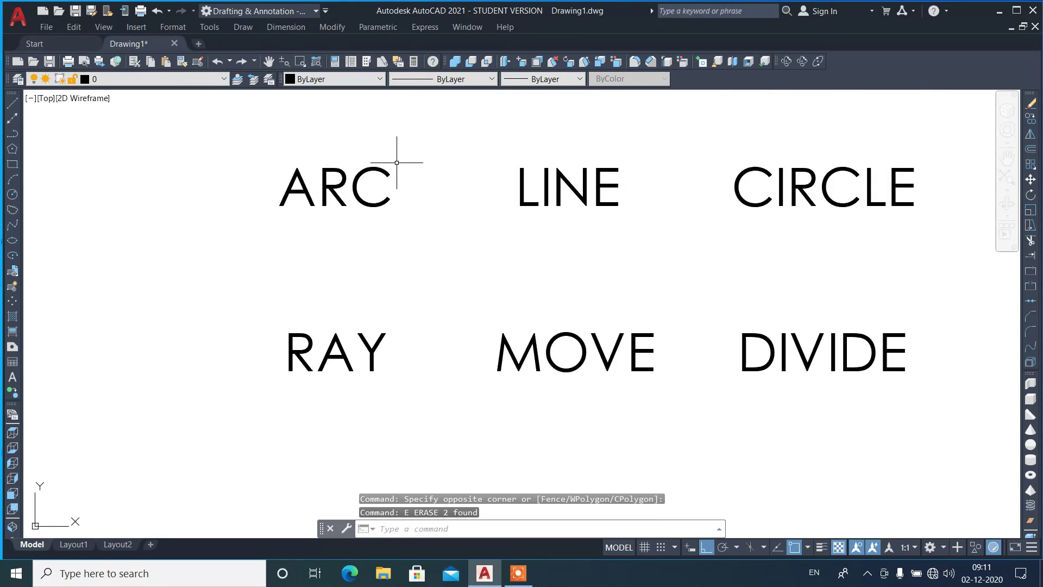
{"action": "type", "text": "tcircle"}
{"action": "key", "text": "Return"}
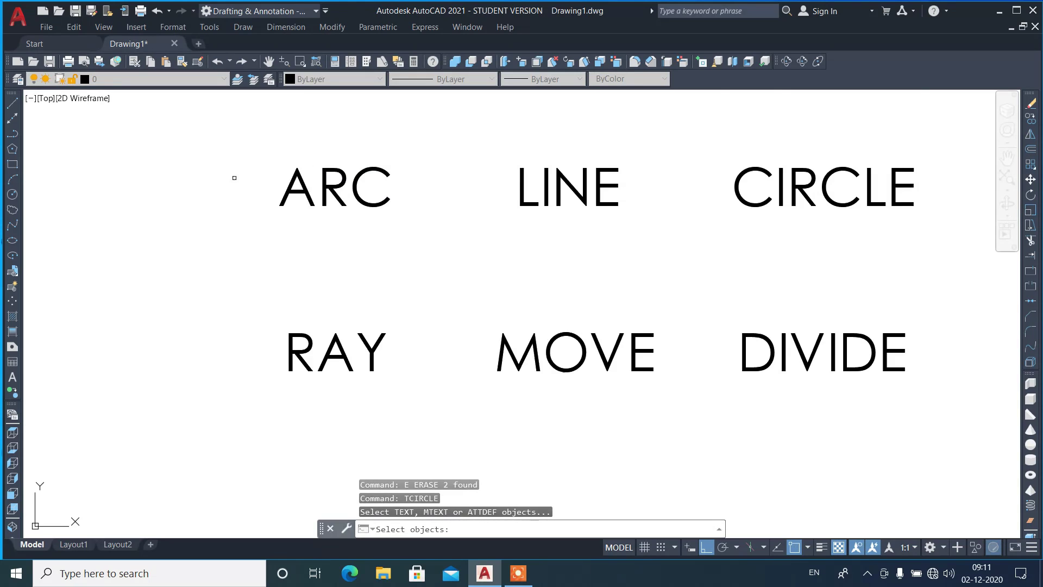
{"action": "scroll", "coordinate": [193, 168], "scroll_direction": "down", "scroll_amount": 2}
{"action": "left_click", "coordinate": [193, 164]}
{"action": "left_click", "coordinate": [638, 233]}
{"action": "key", "text": "Return"}
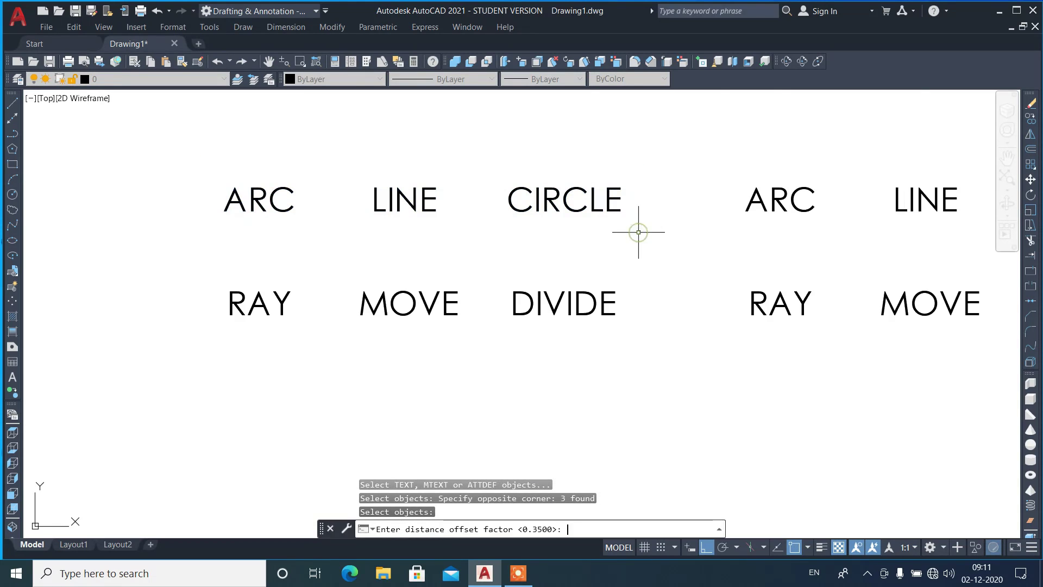
{"action": "key", "text": "Return"}
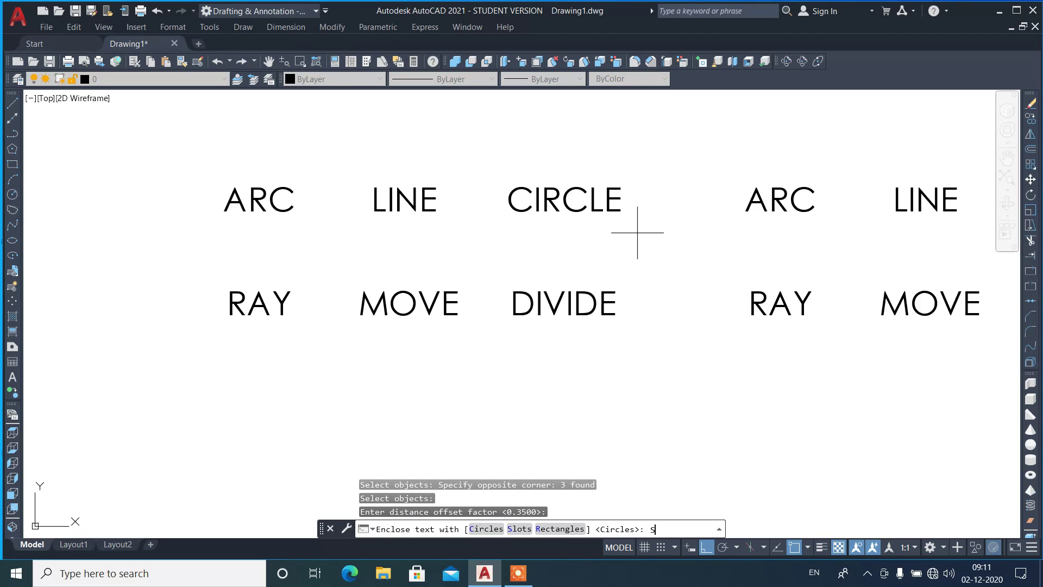
{"action": "key", "text": "Return"}
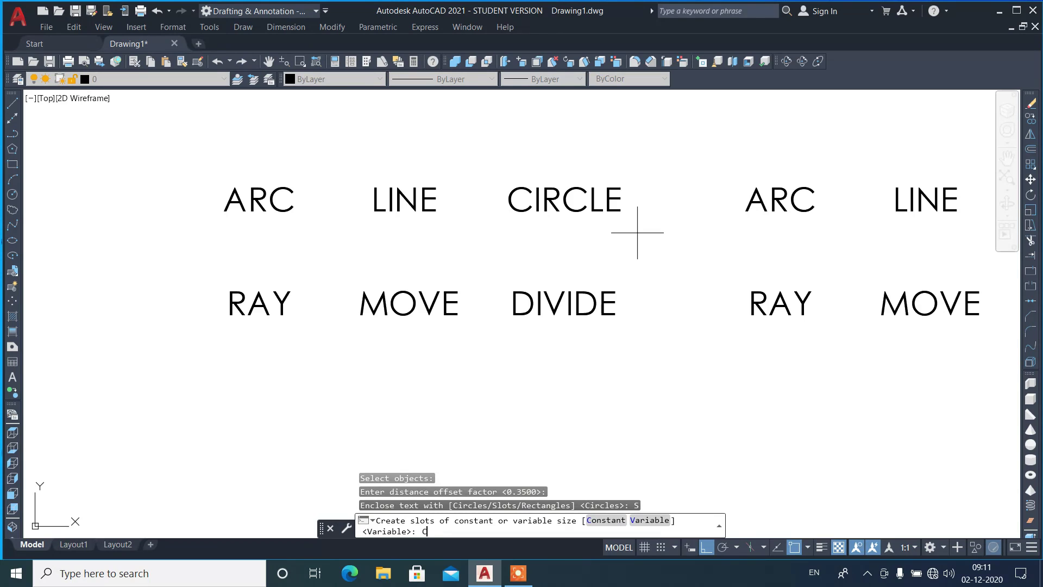
{"action": "type", "text": "C"}
{"action": "key", "text": "Return"}
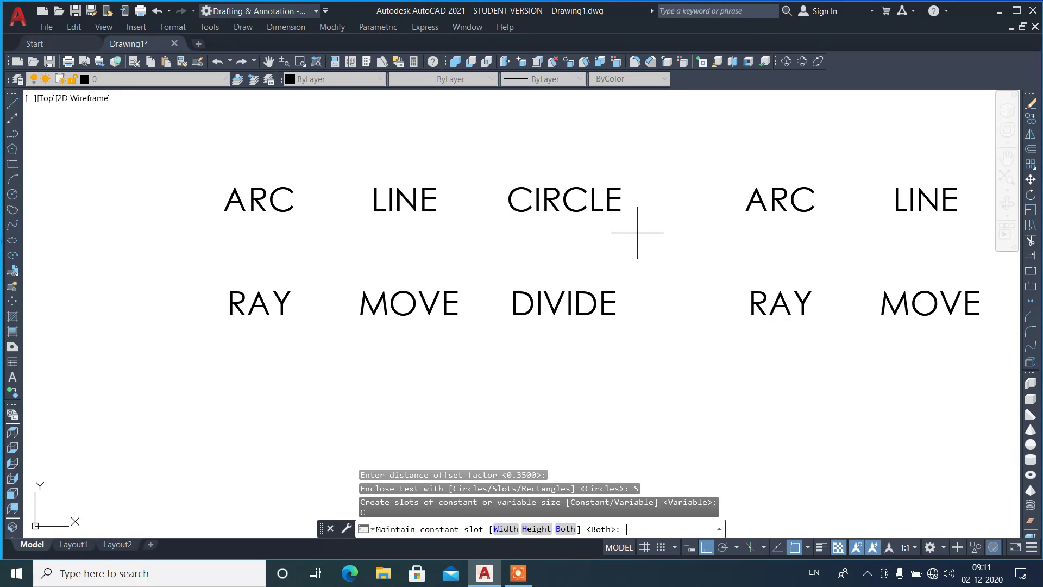
{"action": "key", "text": "Return"}
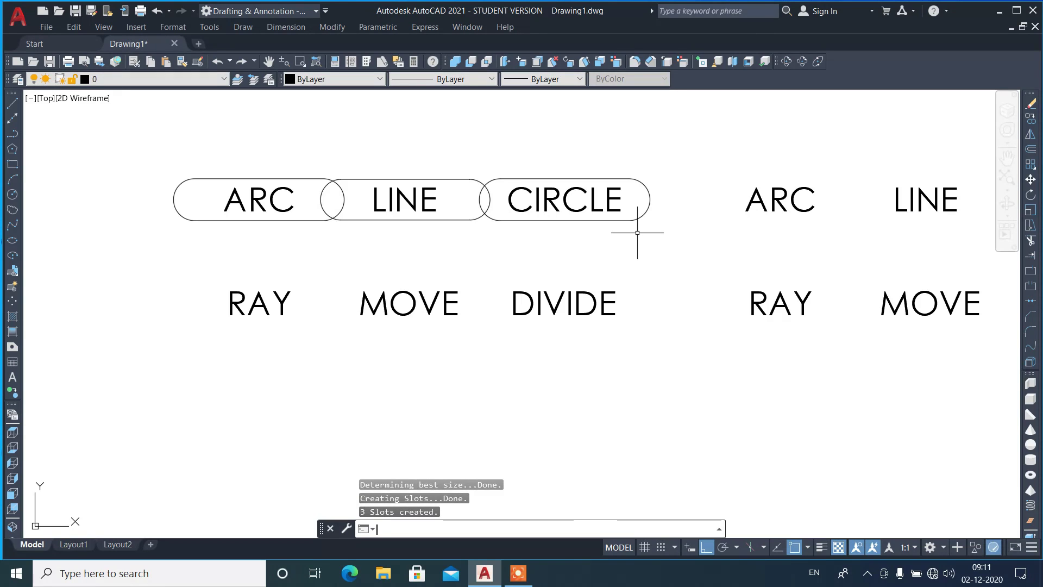
Copy the ARC, LINE and CIRCLE texts of the second lower group horizontally to start a third group beside it.
{"action": "scroll", "coordinate": [488, 221], "scroll_direction": "down", "scroll_amount": 2}
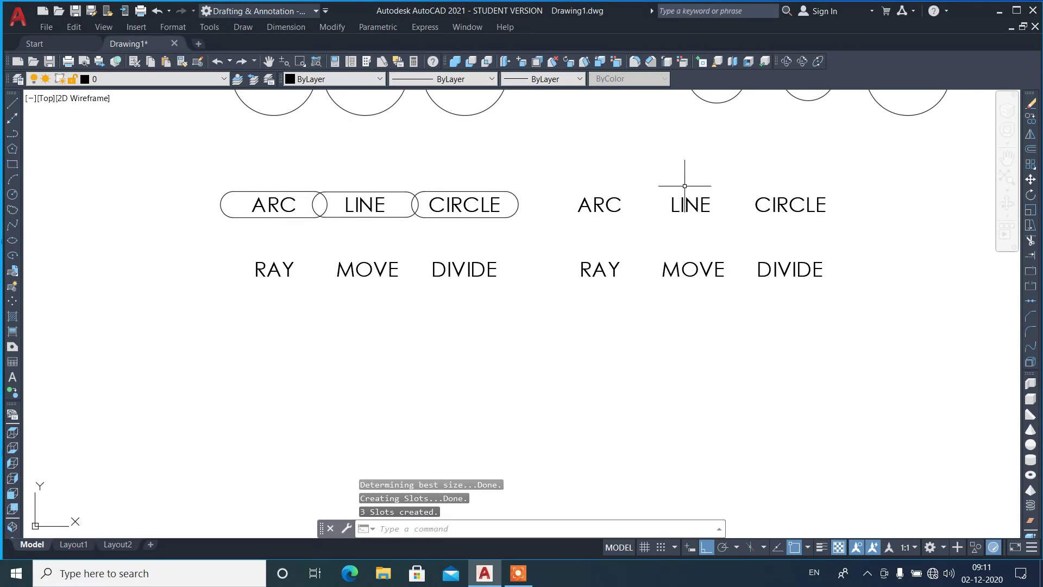
{"action": "left_click", "coordinate": [577, 172]}
{"action": "left_click", "coordinate": [877, 246]}
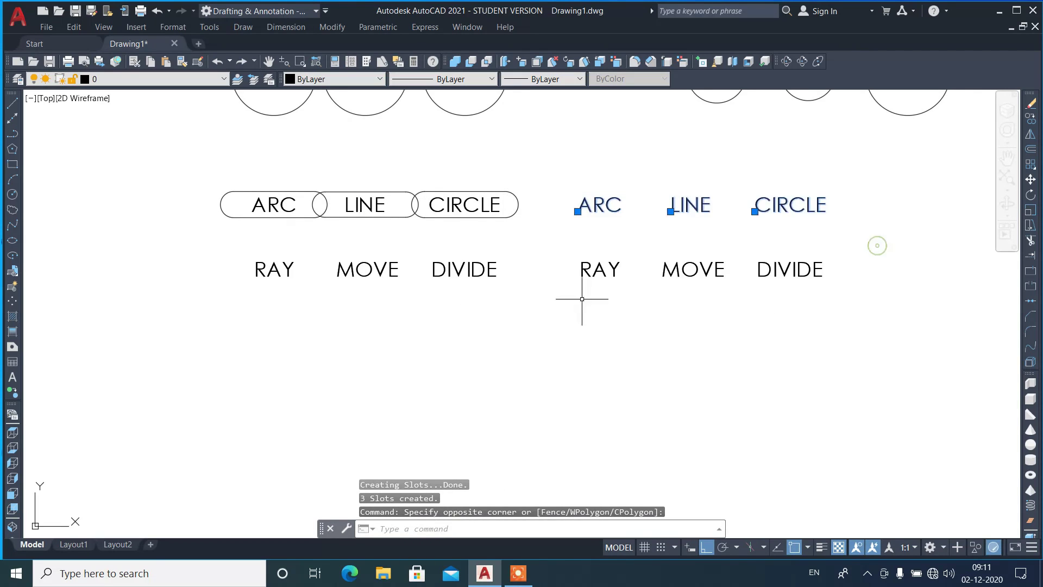
{"action": "scroll", "coordinate": [582, 299], "scroll_direction": "down", "scroll_amount": 2}
{"action": "scroll", "coordinate": [768, 284], "scroll_direction": "up", "scroll_amount": 2}
{"action": "type", "text": "C"}
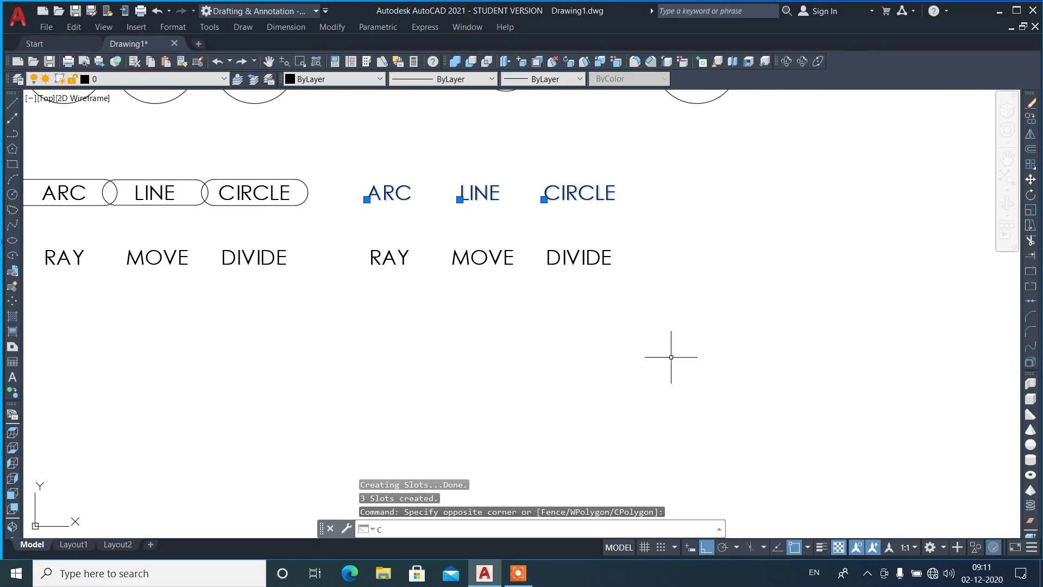
{"action": "type", "text": "P"}
{"action": "key", "text": "Return"}
{"action": "left_click", "coordinate": [531, 336]}
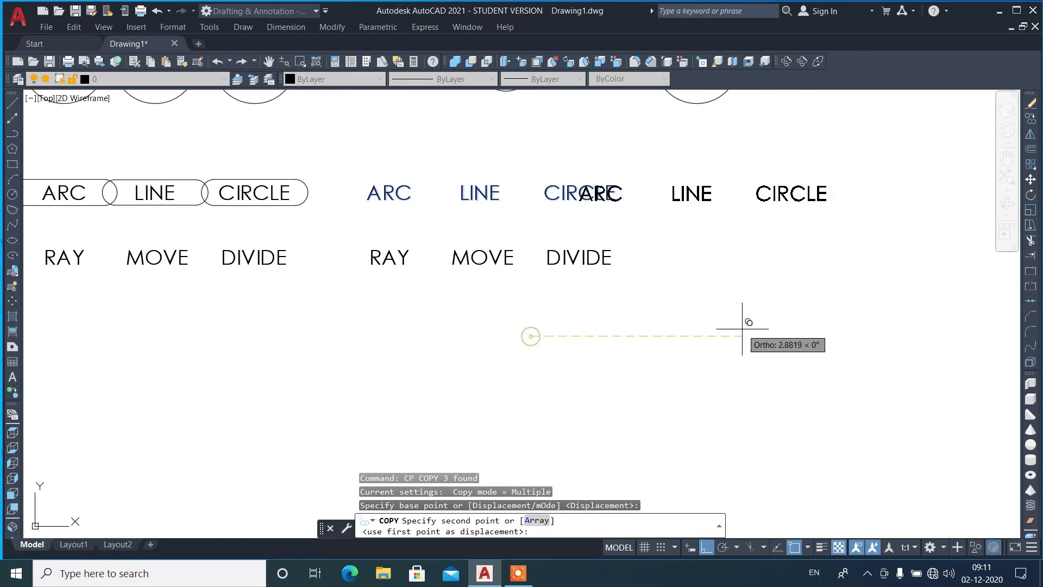
{"action": "left_click", "coordinate": [851, 327]}
{"action": "key", "text": "Return"}
Copy the RAY, MOVE and DIVIDE texts of the second lower group horizontally to complete the third group.
{"action": "key", "text": "Return"}
{"action": "left_click", "coordinate": [368, 228]}
{"action": "left_click", "coordinate": [664, 303]}
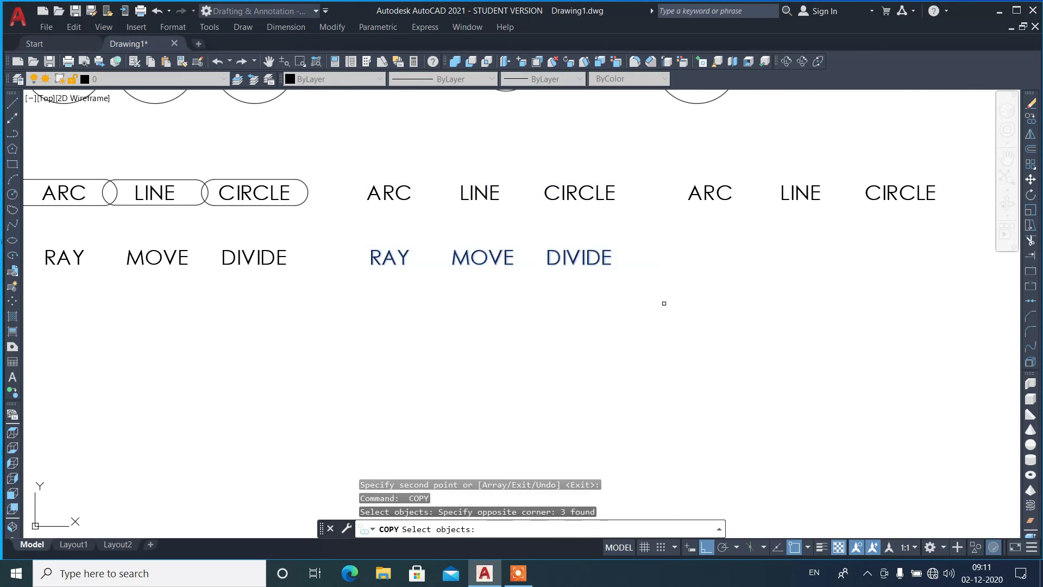
{"action": "key", "text": "Return"}
{"action": "left_click", "coordinate": [524, 304]}
{"action": "left_click", "coordinate": [852, 336]}
{"action": "key", "text": "Return"}
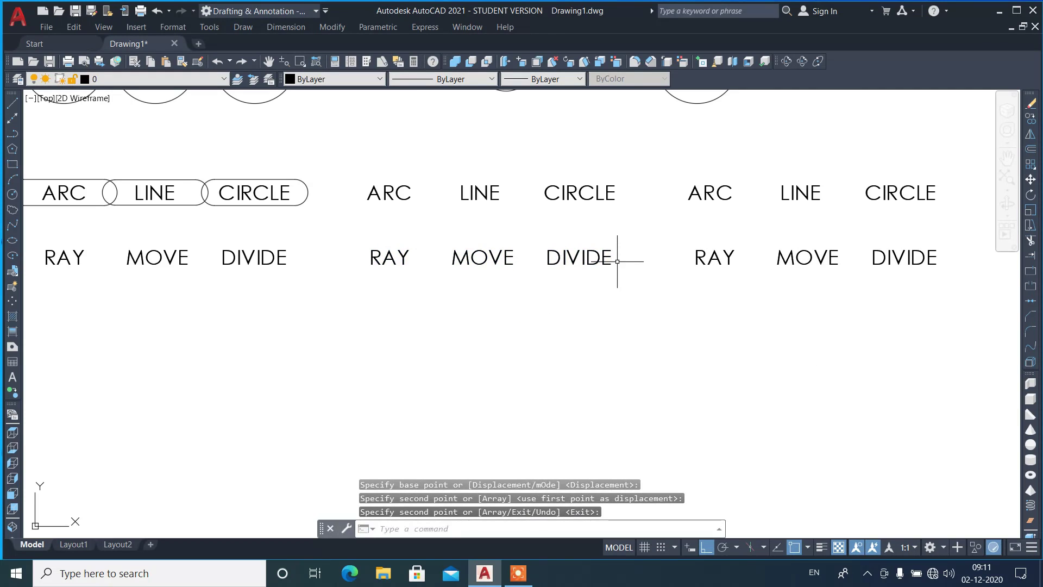
Enclose ARC, LINE and CIRCLE in the second lower text group in constant-height slots with a 0.35 offset factor.
{"action": "type", "text": "TCIRCLE"}
{"action": "key", "text": "Return"}
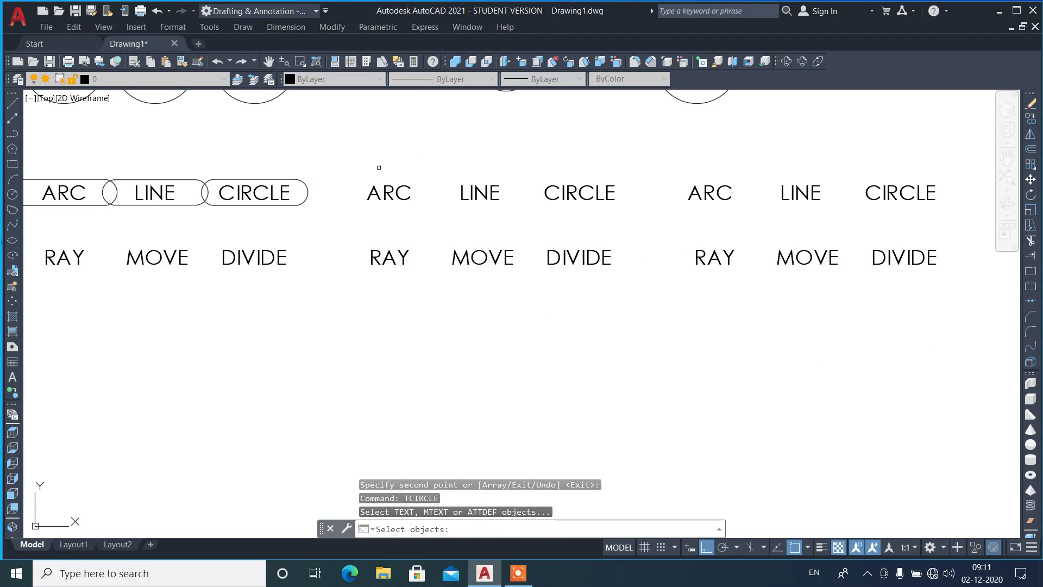
{"action": "left_click", "coordinate": [379, 168]}
{"action": "left_click", "coordinate": [627, 231]}
{"action": "key", "text": "Return"}
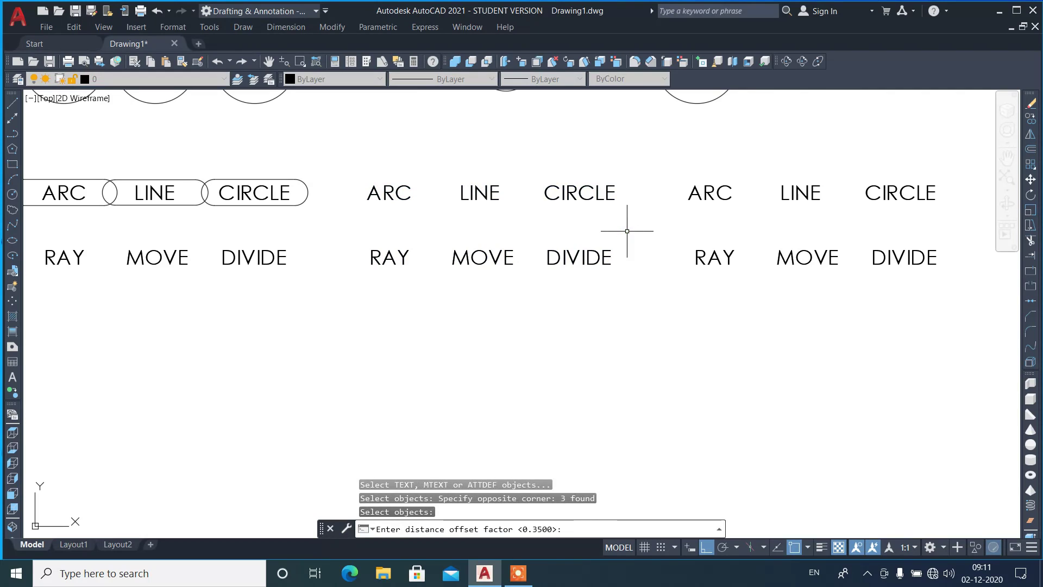
{"action": "key", "text": "Return"}
{"action": "key", "text": "Return"}
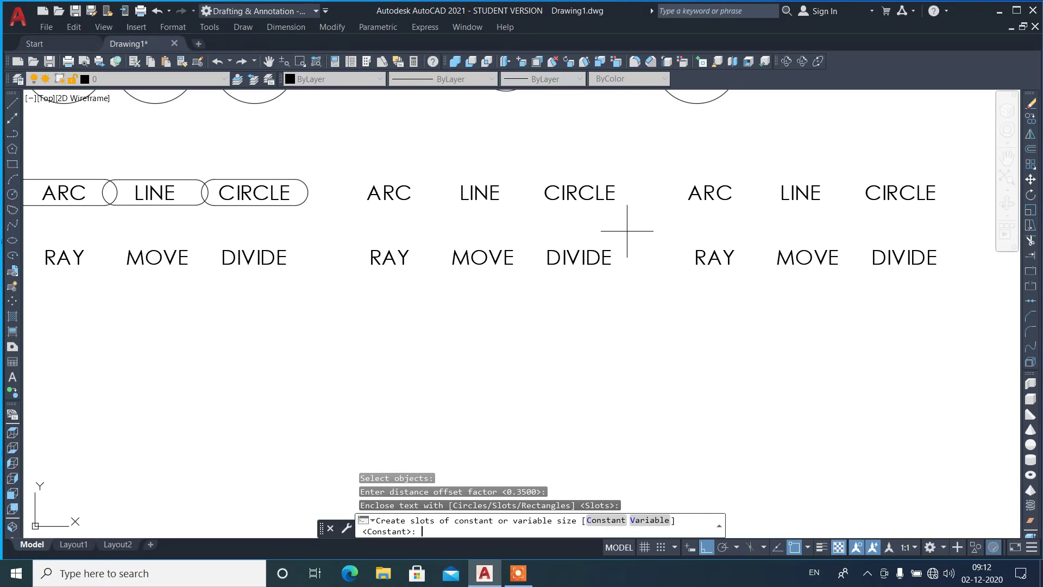
{"action": "key", "text": "Return"}
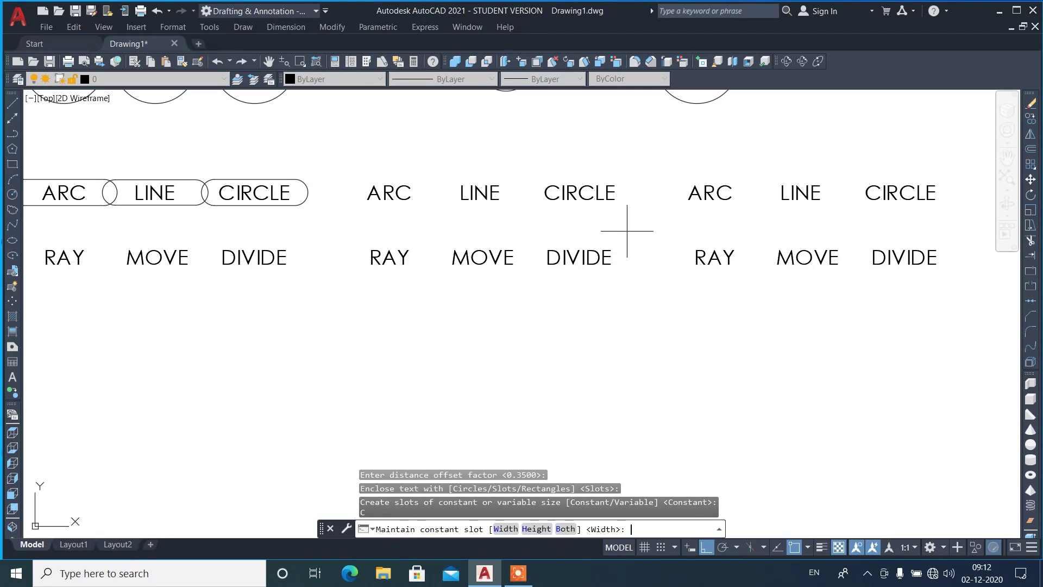
{"action": "type", "text": "H"}
{"action": "key", "text": "Return"}
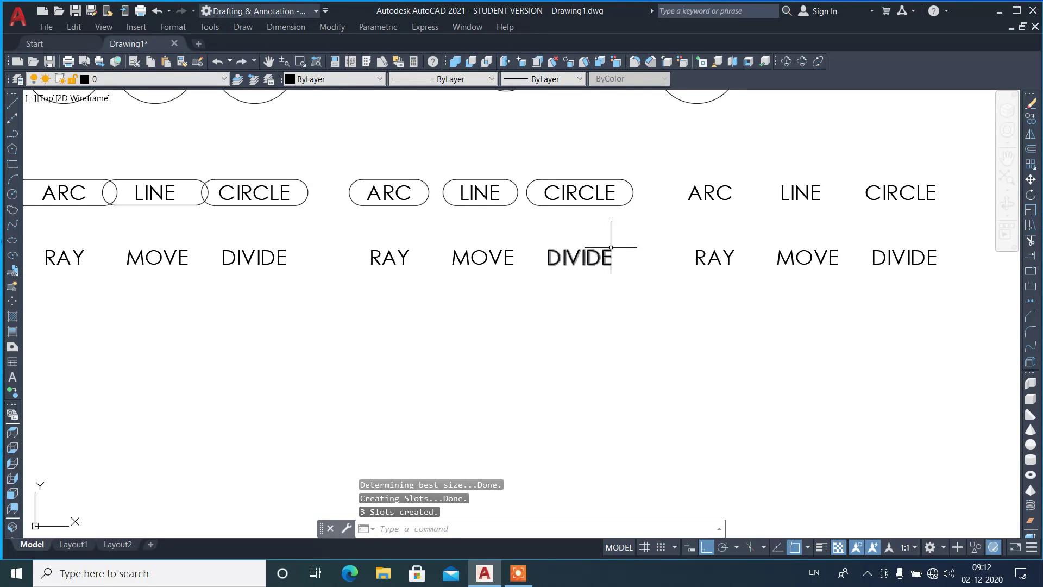
Compare the constant-width slots of the first lower text group with the constant-height slots of the second.
{"action": "scroll", "coordinate": [612, 243], "scroll_direction": "down", "scroll_amount": 2}
{"action": "scroll", "coordinate": [240, 206], "scroll_direction": "up", "scroll_amount": 6}
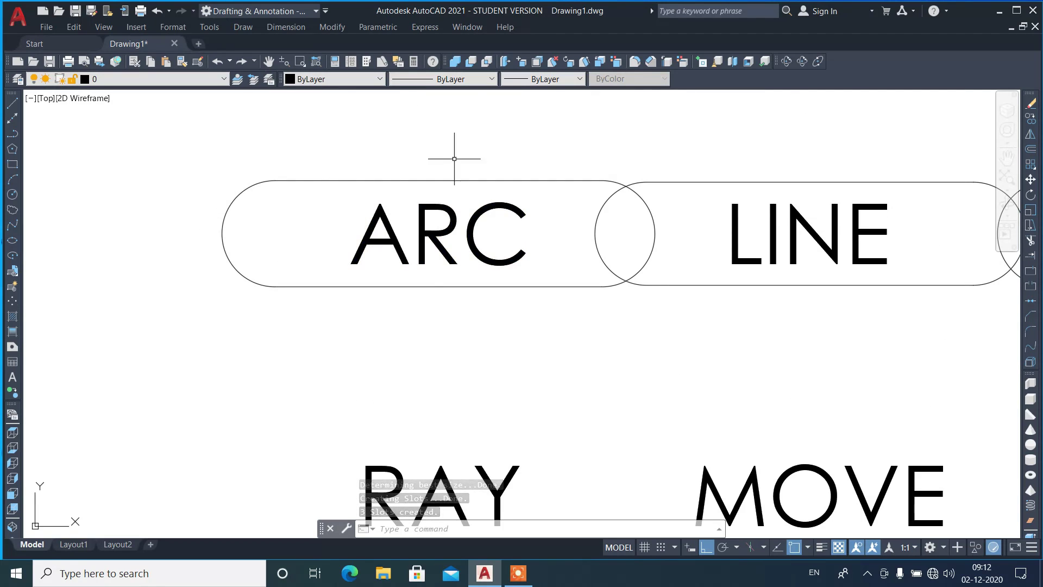
{"action": "scroll", "coordinate": [288, 220], "scroll_direction": "down", "scroll_amount": 4}
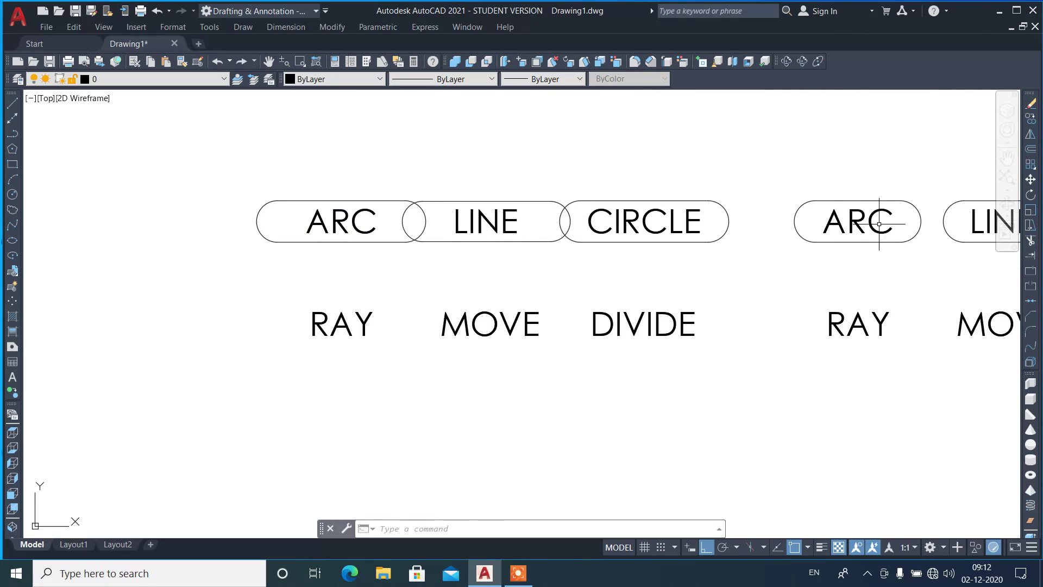
{"action": "scroll", "coordinate": [880, 223], "scroll_direction": "up", "scroll_amount": 2}
{"action": "scroll", "coordinate": [488, 217], "scroll_direction": "down", "scroll_amount": 4}
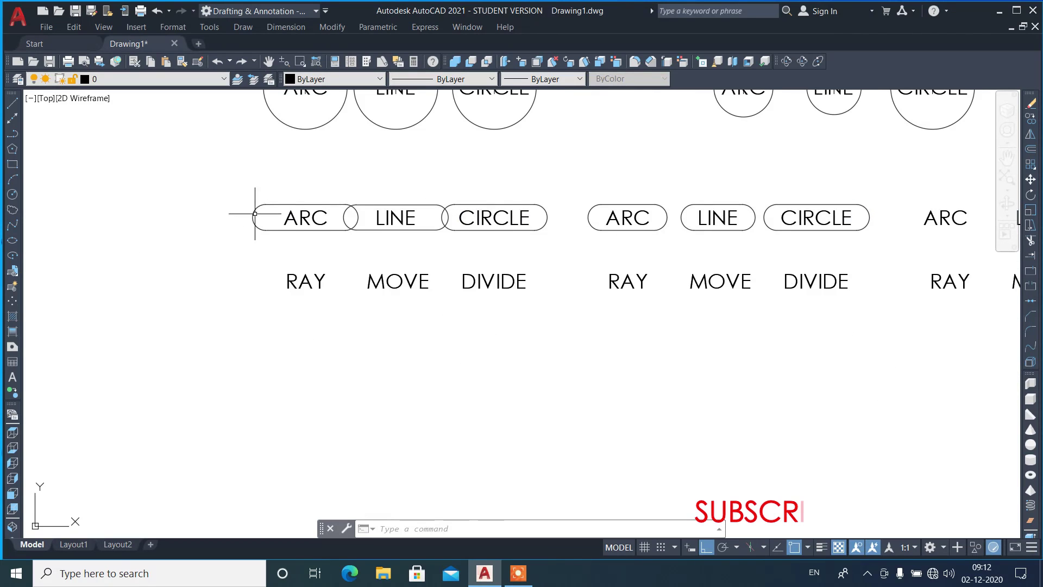
{"action": "scroll", "coordinate": [181, 214], "scroll_direction": "down", "scroll_amount": 2}
{"action": "scroll", "coordinate": [717, 220], "scroll_direction": "up", "scroll_amount": 2}
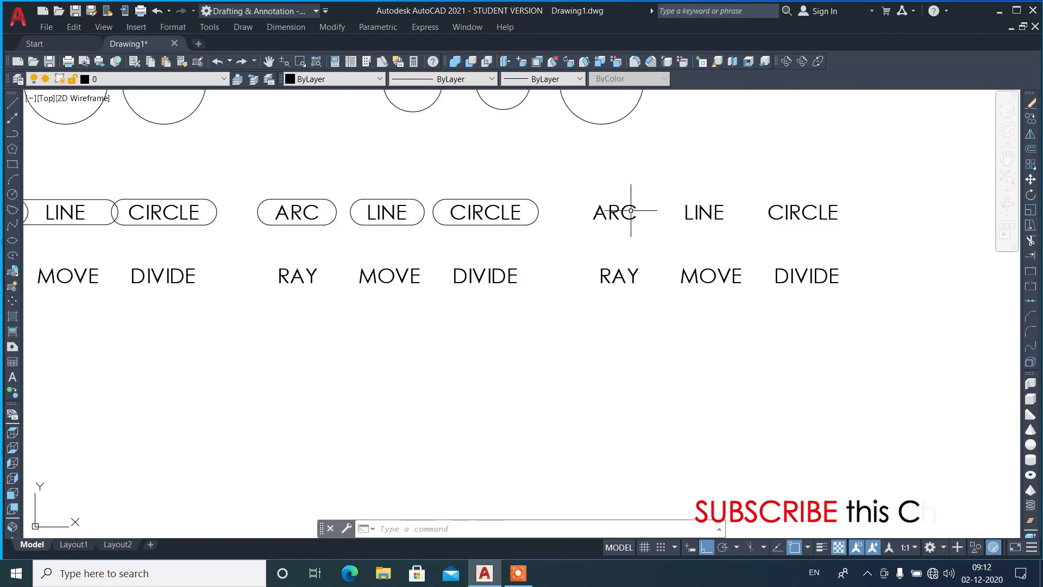
Enclose ARC, LINE and CIRCLE in the third lower text group in slots of constant width and height, offset factor 0.35.
{"action": "key", "text": "Return"}
{"action": "left_click", "coordinate": [577, 189]}
{"action": "left_click", "coordinate": [868, 245]}
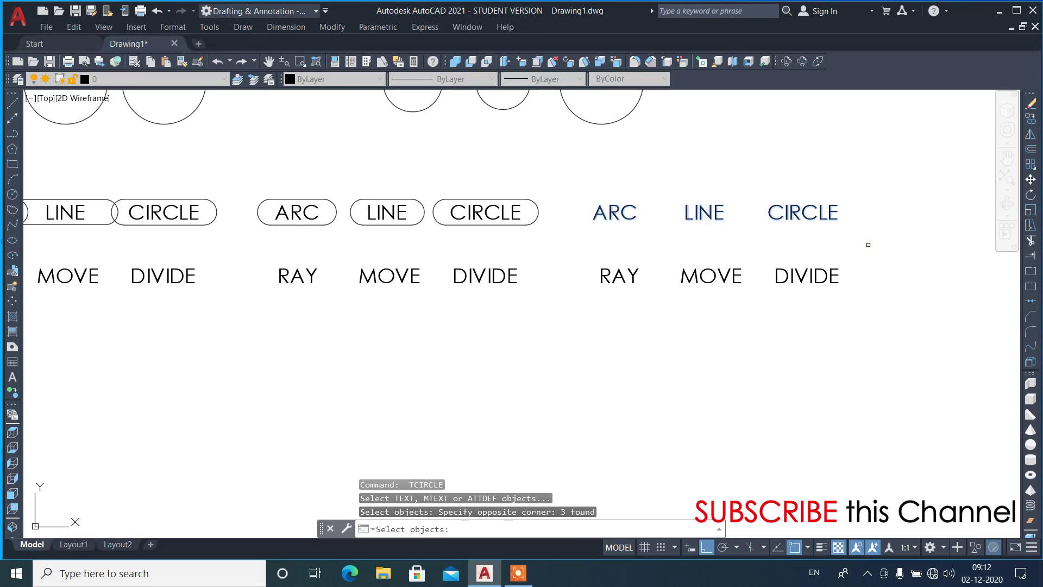
{"action": "key", "text": "Return"}
{"action": "key", "text": "Return"}
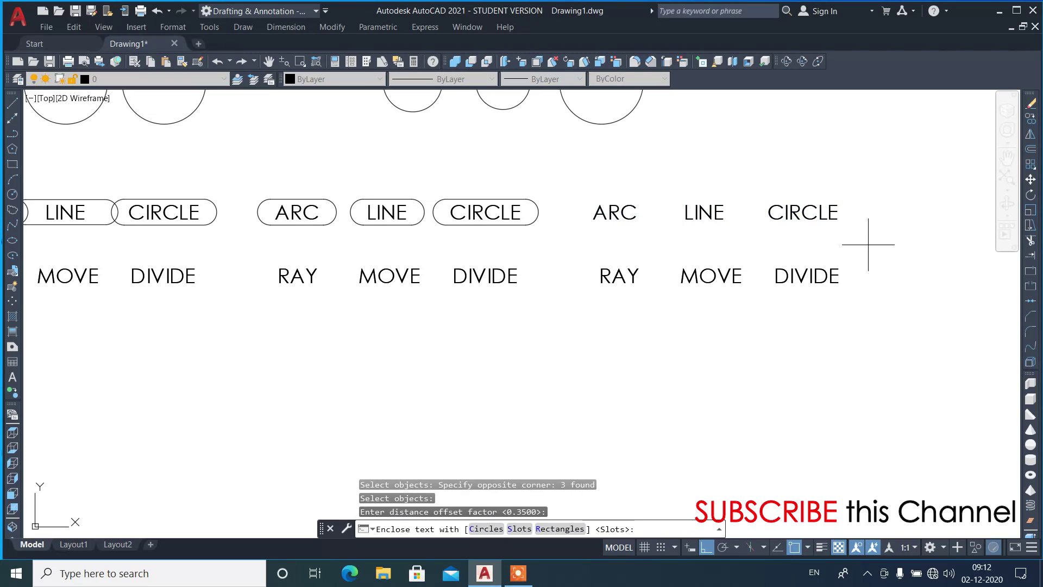
{"action": "type", "text": "S"}
{"action": "key", "text": "Return"}
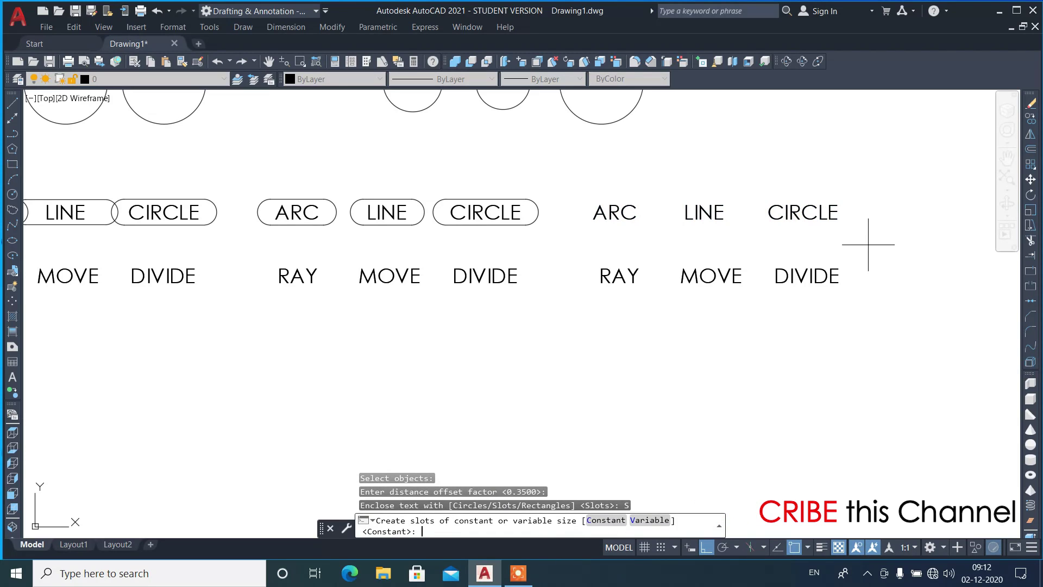
{"action": "key", "text": "Return"}
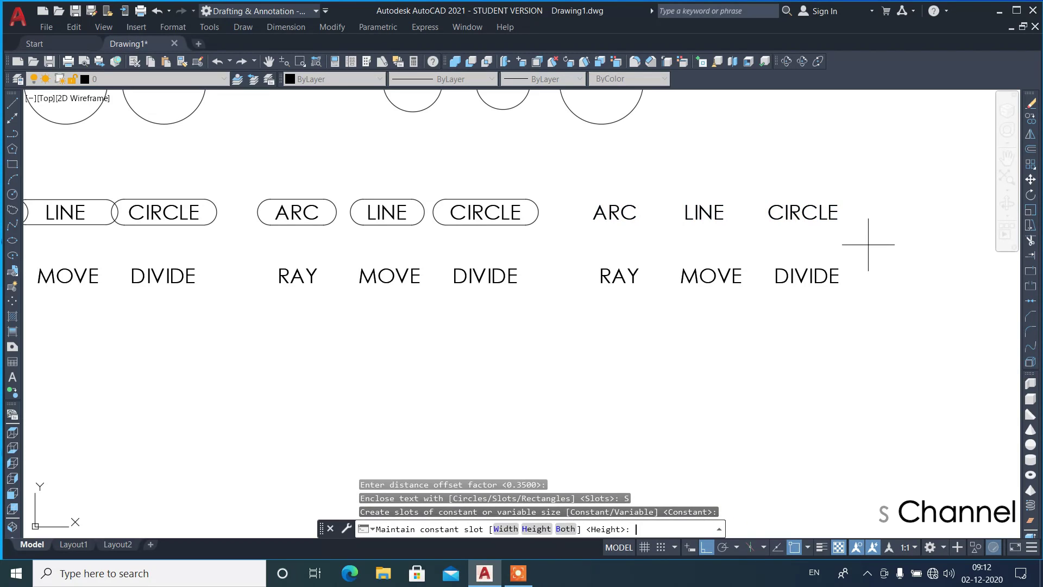
{"action": "key", "text": "Return"}
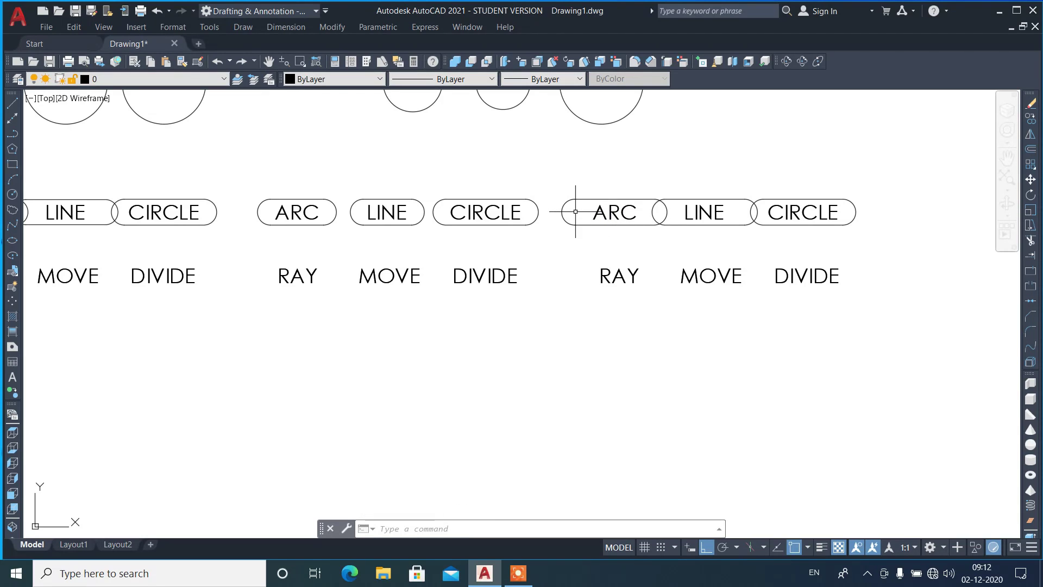
{"action": "scroll", "coordinate": [751, 201], "scroll_direction": "down", "scroll_amount": 4}
{"action": "scroll", "coordinate": [493, 223], "scroll_direction": "up", "scroll_amount": 6}
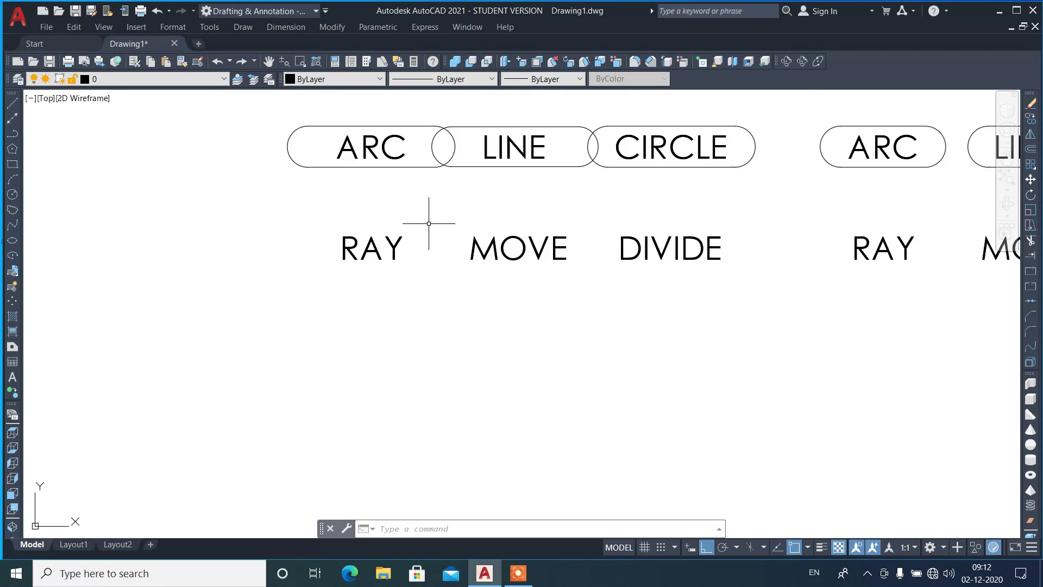
{"action": "key", "text": "Return"}
{"action": "left_click", "coordinate": [317, 213]}
{"action": "left_click", "coordinate": [434, 303]}
{"action": "key", "text": "Return"}
{"action": "key", "text": "Escape"}
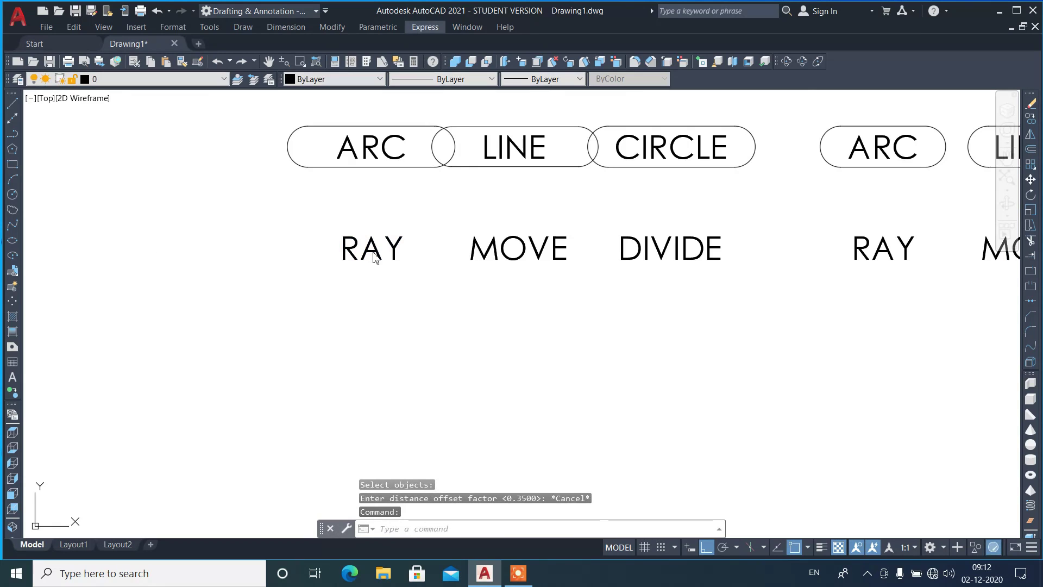
{"action": "left_click", "coordinate": [322, 211]}
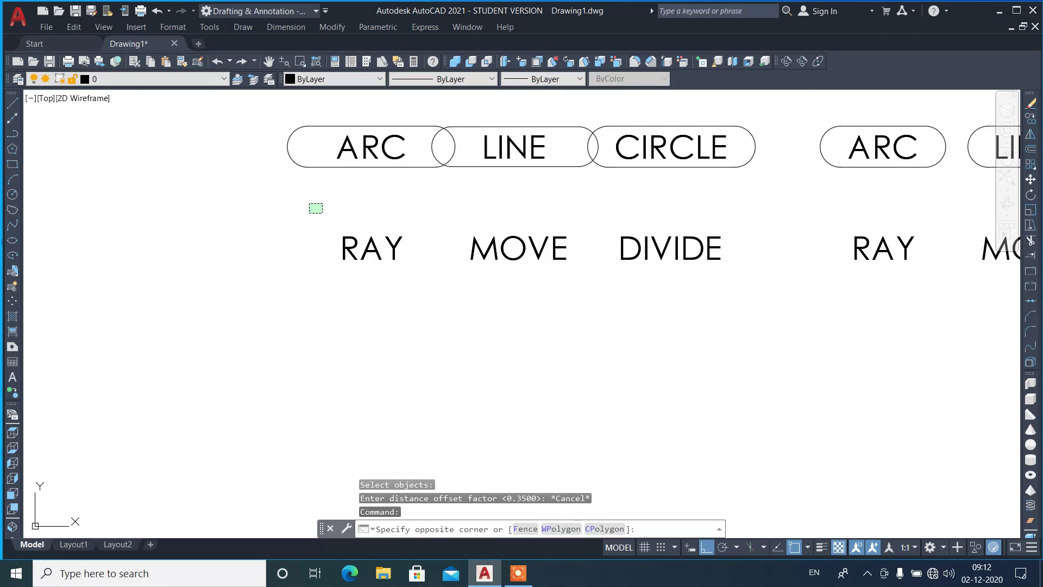
{"action": "left_click", "coordinate": [268, 204]}
{"action": "type", "text": "TT"}
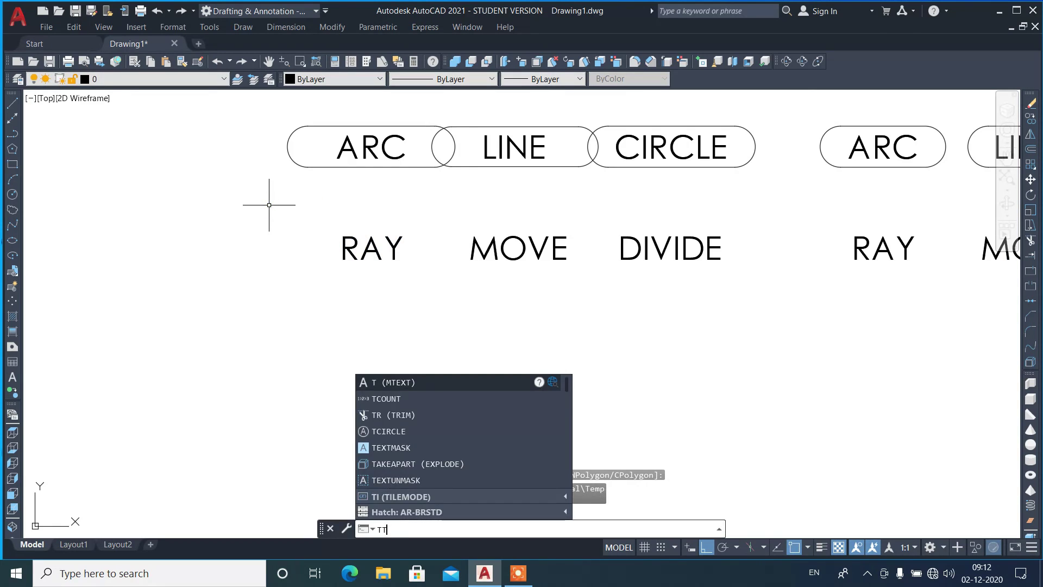
{"action": "type", "text": "CI"}
{"action": "key", "text": "Escape"}
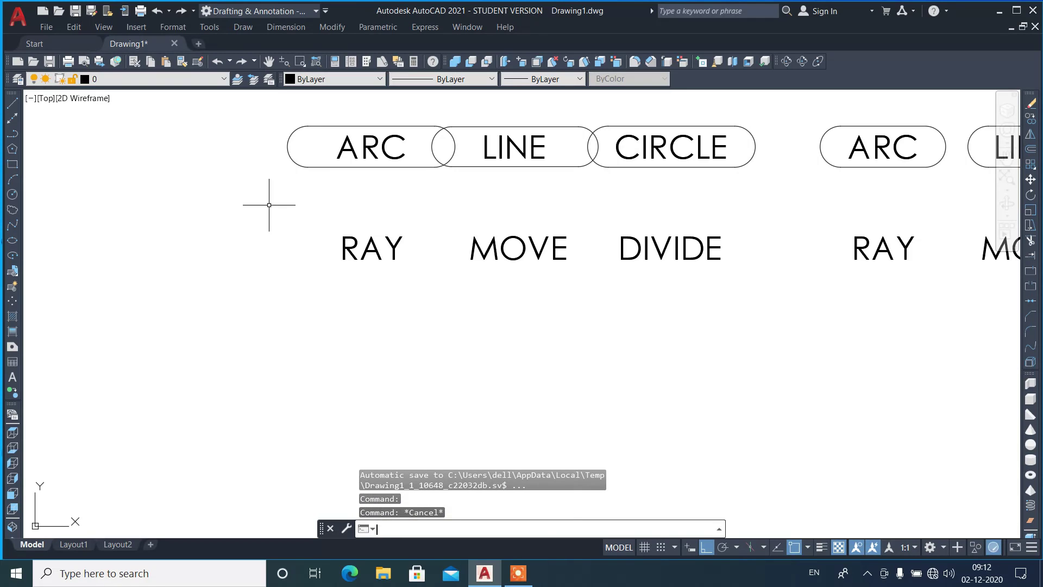
Enclose RAY, MOVE and DIVIDE below the first lower group's slots in variable-size slots with a 0.35 offset factor.
{"action": "type", "text": "TCI"}
{"action": "key", "text": "Return"}
{"action": "left_click", "coordinate": [321, 221]}
{"action": "left_click", "coordinate": [742, 328]}
{"action": "key", "text": "Return"}
{"action": "type", "text": "S"}
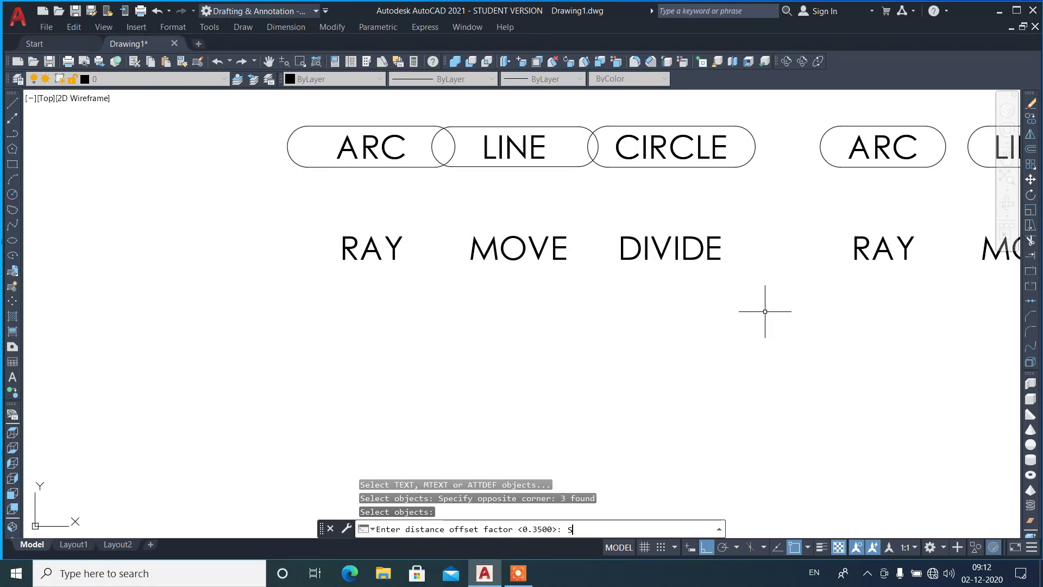
{"action": "key", "text": "Return"}
{"action": "type", "text": "S"}
{"action": "key", "text": "Return"}
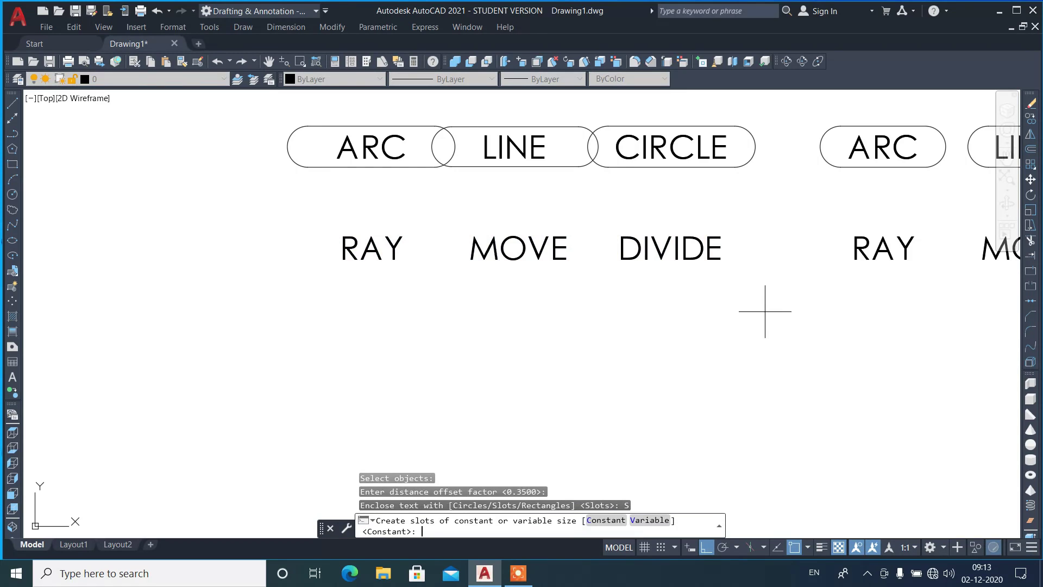
{"action": "type", "text": "V"}
{"action": "key", "text": "Return"}
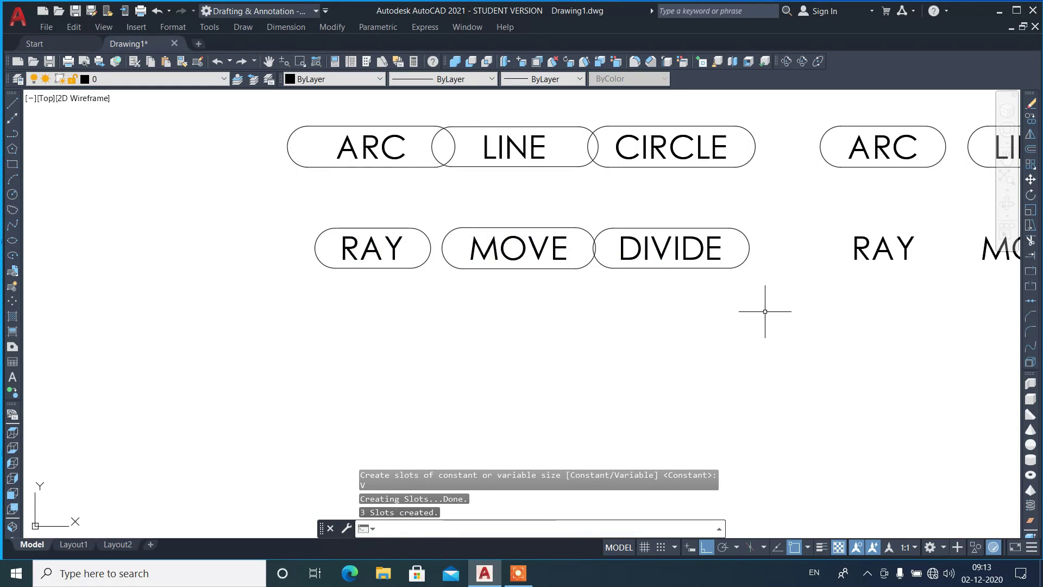
Enclose RAY, MOVE and DIVIDE of the second lower group in variable-size slots, offset factor 0.35.
{"action": "scroll", "coordinate": [315, 234], "scroll_direction": "down", "scroll_amount": 1}
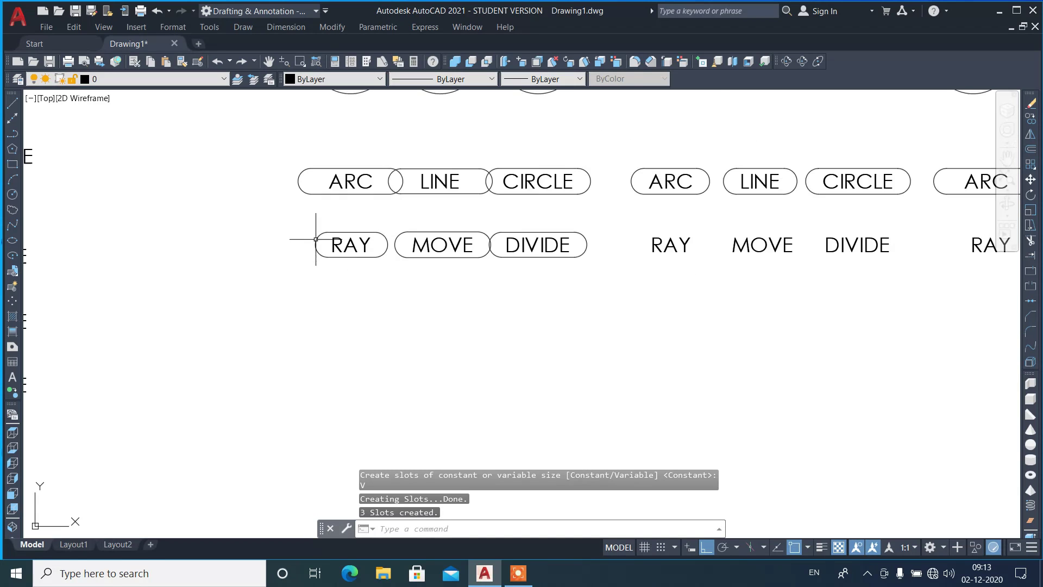
{"action": "scroll", "coordinate": [434, 183], "scroll_direction": "down", "scroll_amount": 1}
{"action": "scroll", "coordinate": [624, 199], "scroll_direction": "up", "scroll_amount": 2}
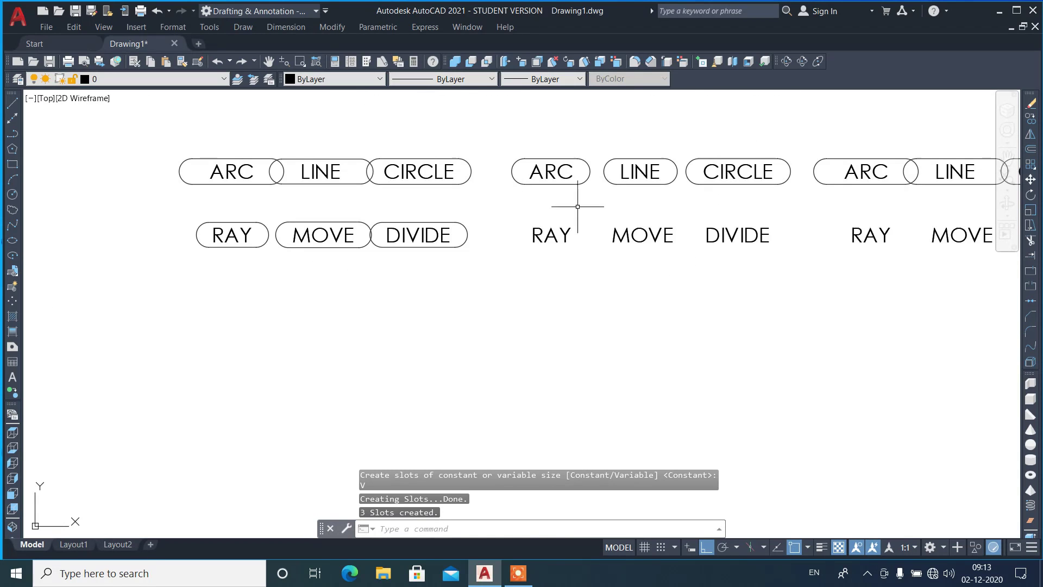
{"action": "key", "text": "Return"}
{"action": "left_click", "coordinate": [524, 217]}
{"action": "left_click", "coordinate": [784, 276]}
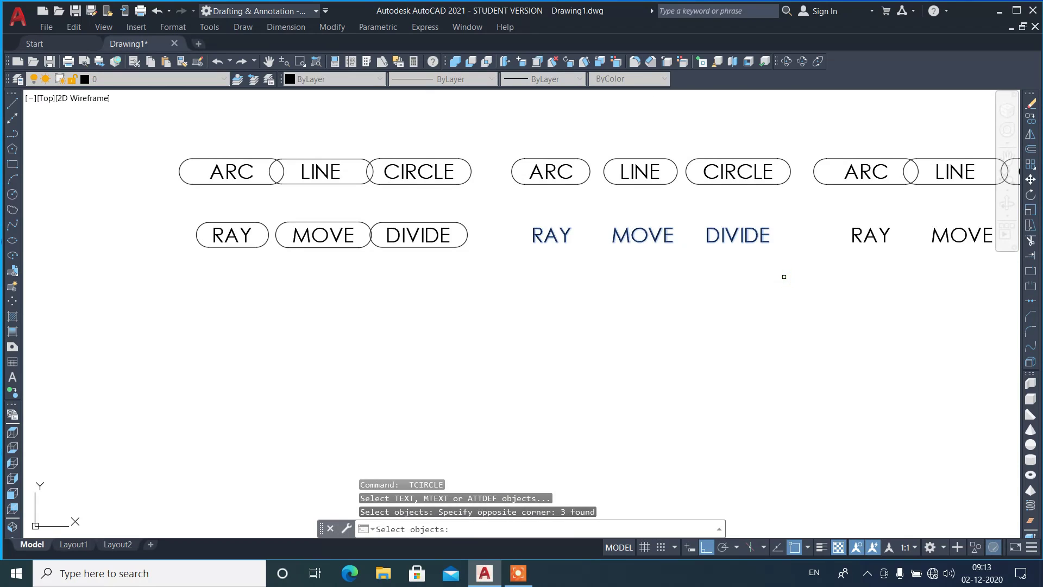
{"action": "key", "text": "Return"}
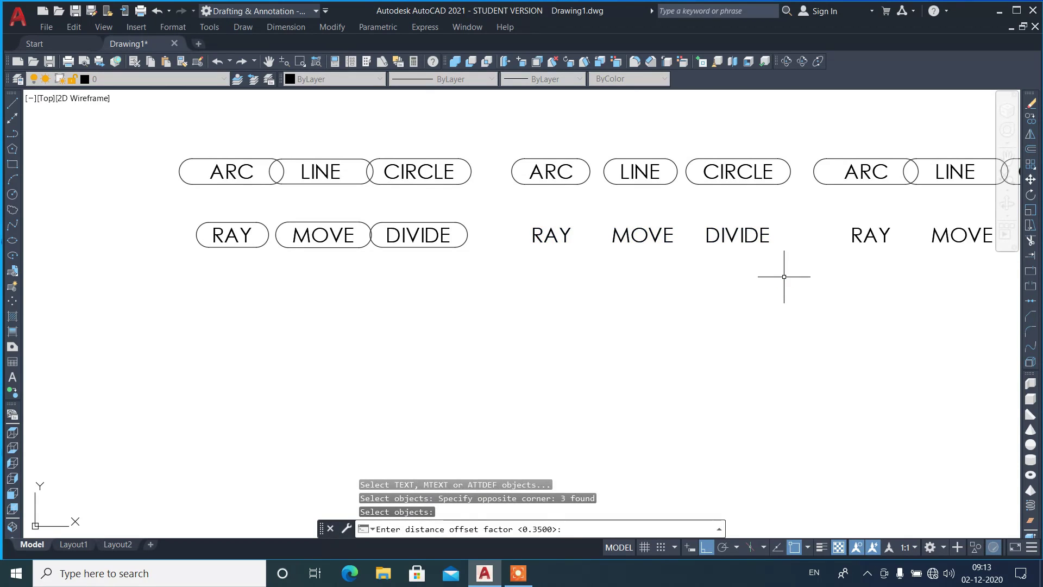
{"action": "key", "text": "Return"}
{"action": "type", "text": "S"}
{"action": "key", "text": "Return"}
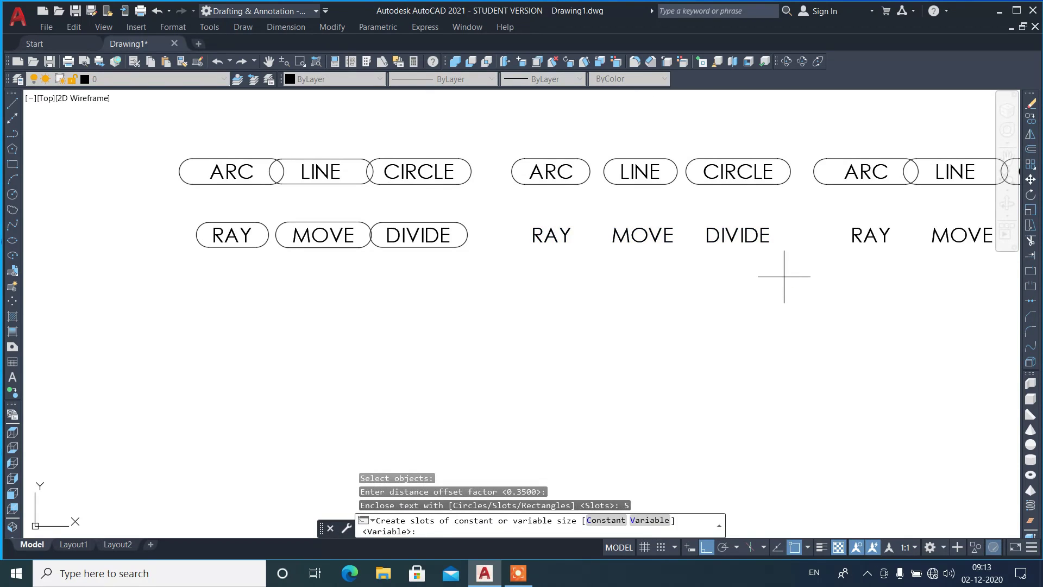
{"action": "key", "text": "Return"}
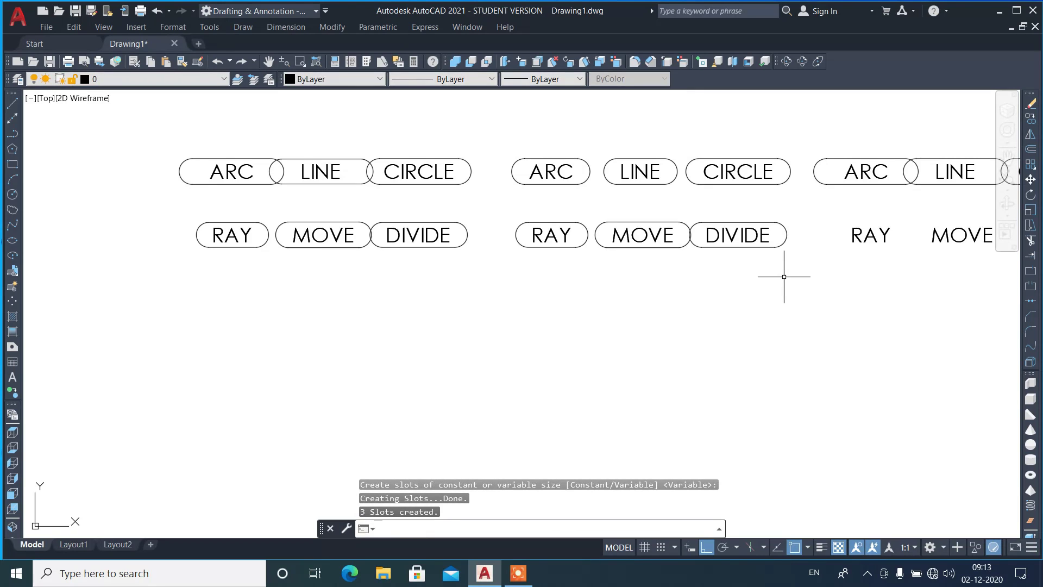
Enclose RAY, MOVE and DIVIDE of the third lower group in variable-size slots, keeping the 0.35 offset factor.
{"action": "scroll", "coordinate": [689, 233], "scroll_direction": "down", "scroll_amount": 2}
{"action": "scroll", "coordinate": [927, 204], "scroll_direction": "up", "scroll_amount": 4}
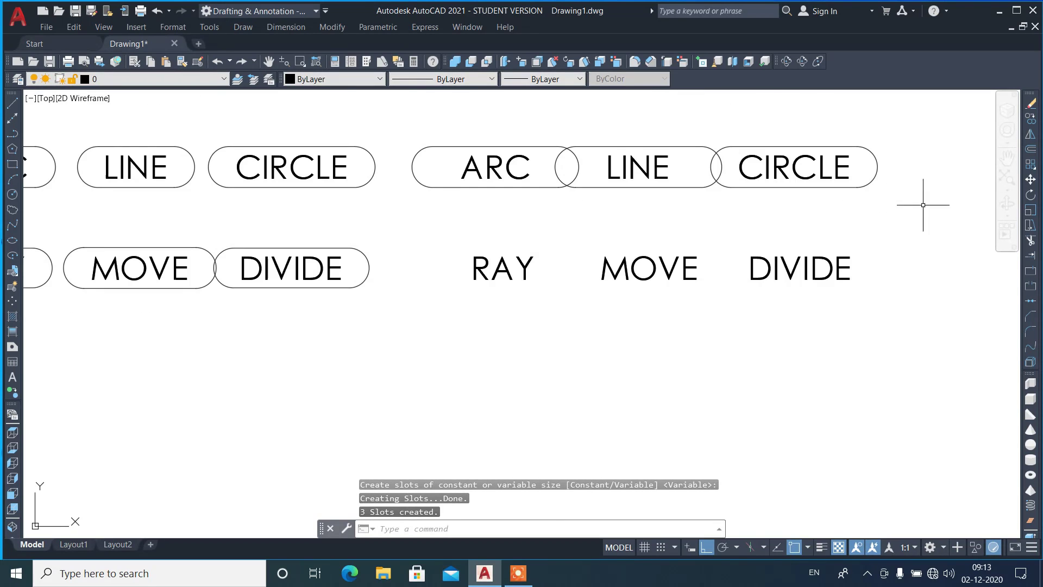
{"action": "key", "text": "Return"}
{"action": "left_click", "coordinate": [466, 240]}
{"action": "left_click", "coordinate": [894, 314]}
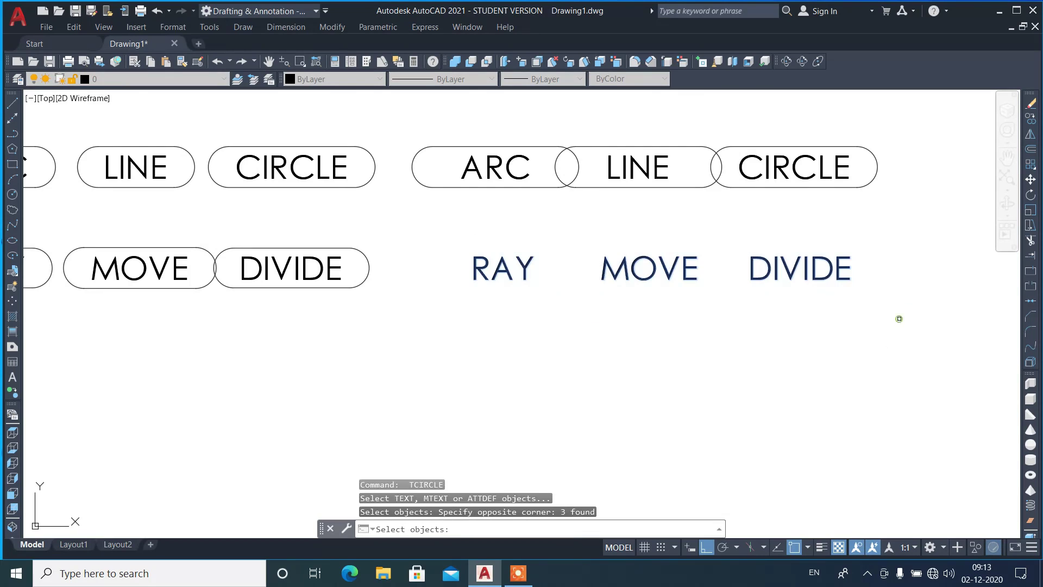
{"action": "key", "text": "Return"}
{"action": "key", "text": "Return"}
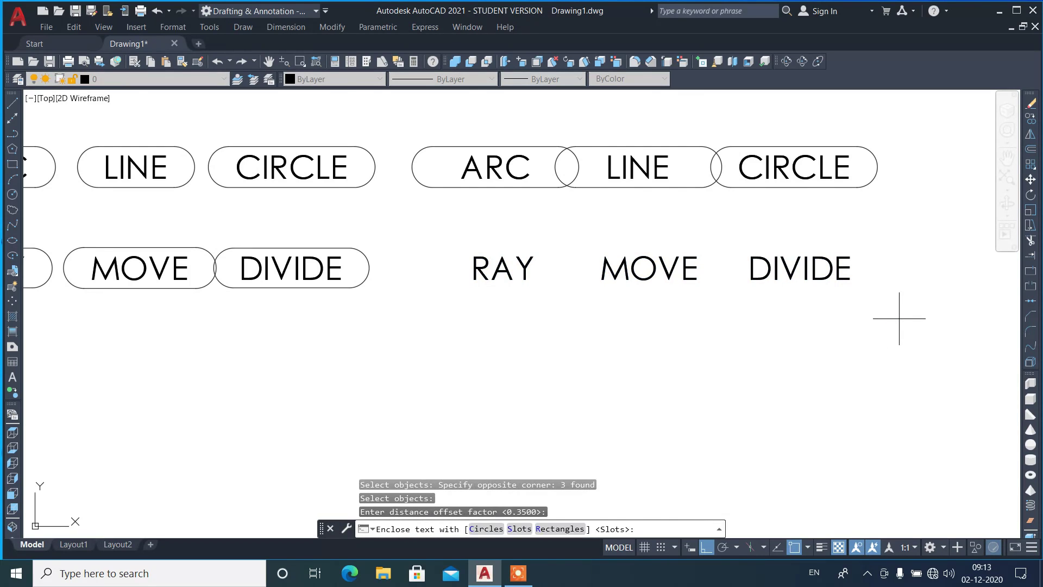
{"action": "key", "text": "Return"}
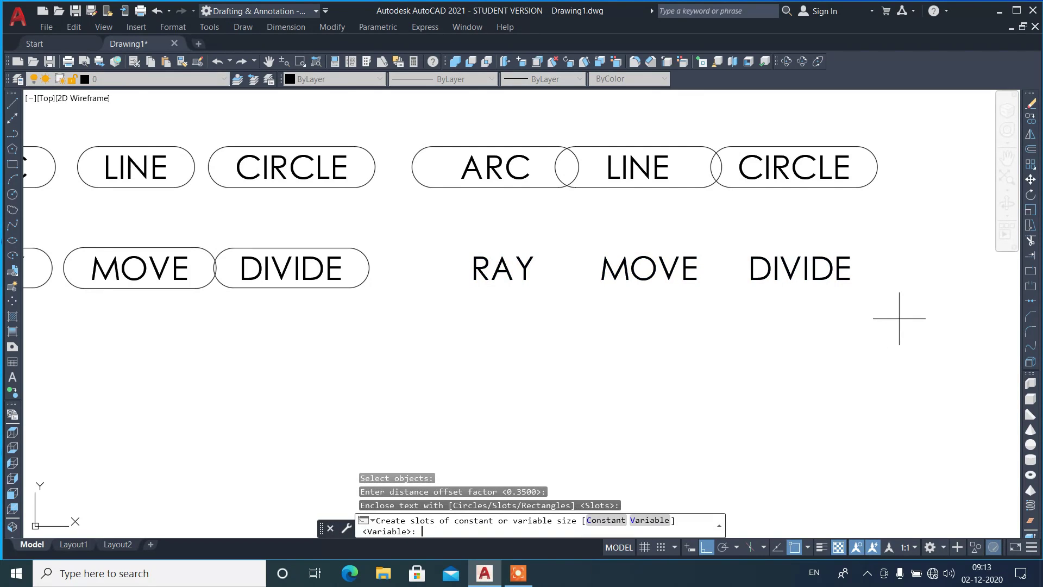
{"action": "type", "text": "V"}
{"action": "key", "text": "Return"}
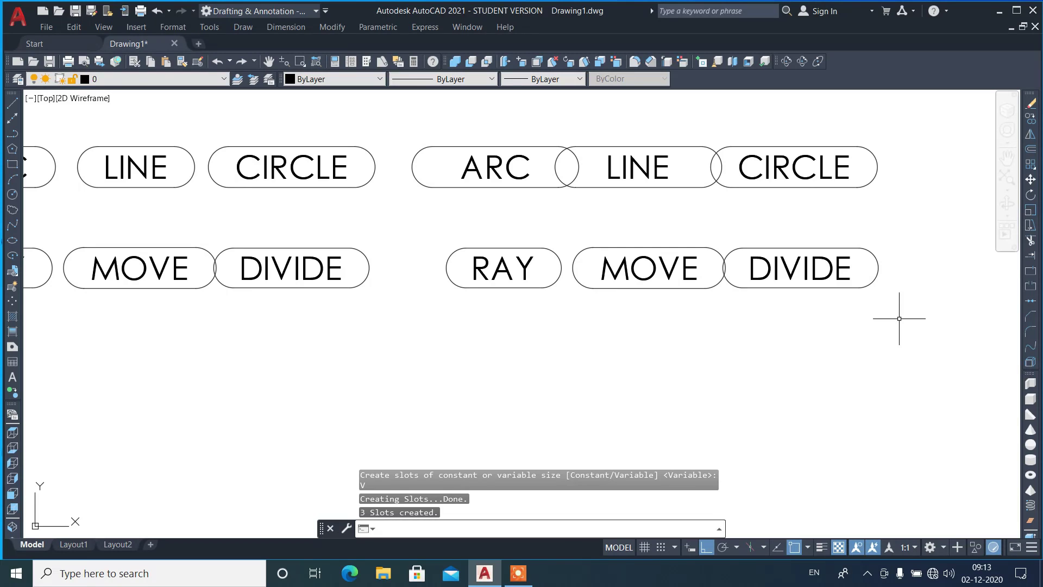
Move the two lowest RAY, MOVE, DIVIDE rows of the second plain text block horizontally to beneath the slotted texts.
{"action": "scroll", "coordinate": [737, 216], "scroll_direction": "down", "scroll_amount": 4}
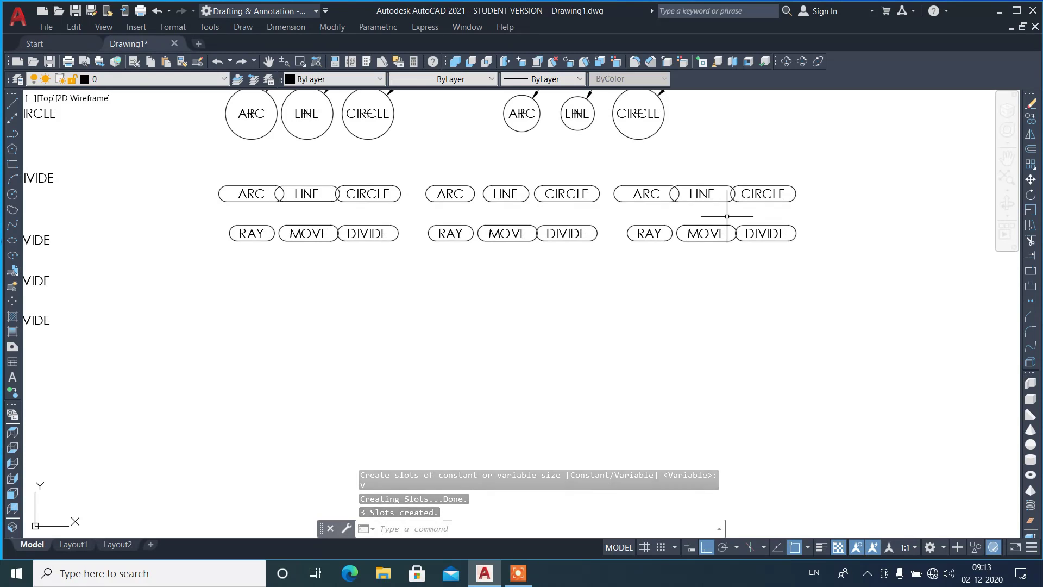
{"action": "scroll", "coordinate": [575, 264], "scroll_direction": "down", "scroll_amount": 5}
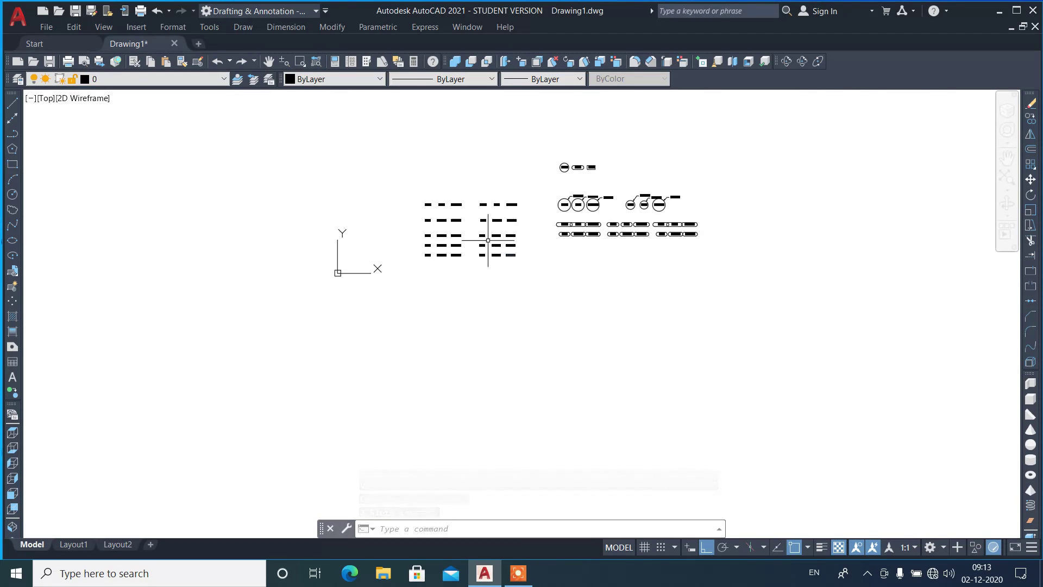
{"action": "scroll", "coordinate": [478, 251], "scroll_direction": "up", "scroll_amount": 5}
{"action": "left_click", "coordinate": [441, 246]}
{"action": "left_click", "coordinate": [682, 324]}
{"action": "scroll", "coordinate": [680, 326], "scroll_direction": "down", "scroll_amount": 2}
{"action": "type", "text": "M"}
{"action": "key", "text": "Return"}
{"action": "left_click", "coordinate": [602, 333]}
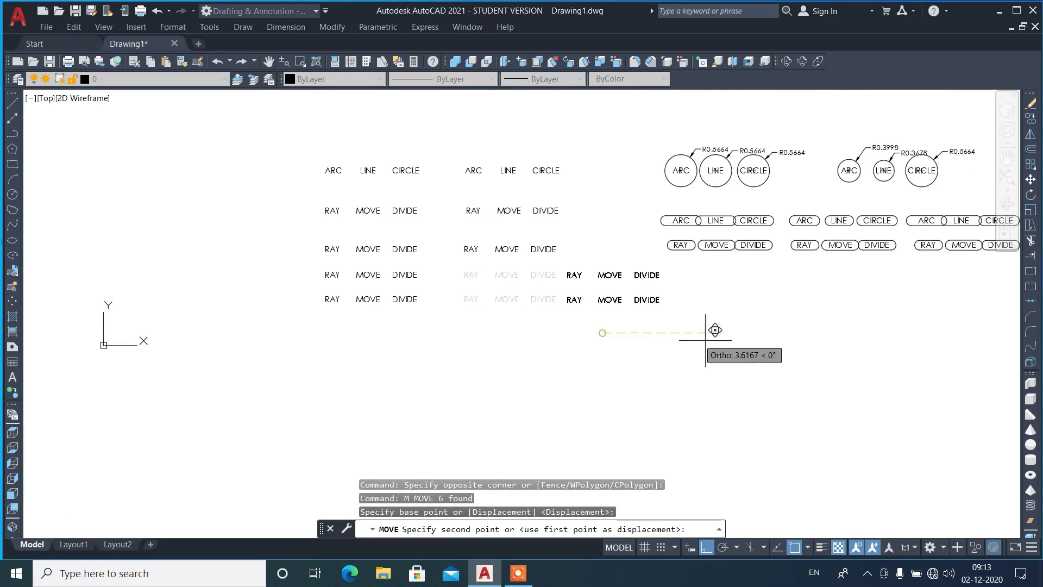
{"action": "left_click", "coordinate": [828, 333]}
{"action": "scroll", "coordinate": [831, 315], "scroll_direction": "up", "scroll_amount": 2}
{"action": "left_click", "coordinate": [573, 242]}
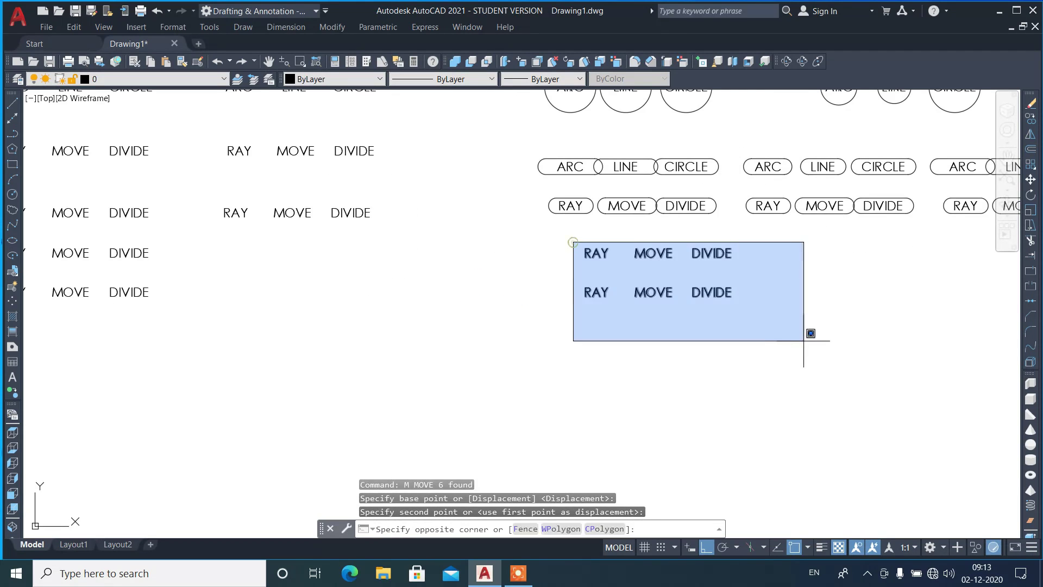
{"action": "left_click", "coordinate": [803, 341]}
{"action": "scroll", "coordinate": [873, 272], "scroll_direction": "up", "scroll_amount": 3}
{"action": "scroll", "coordinate": [526, 291], "scroll_direction": "down", "scroll_amount": 3}
{"action": "scroll", "coordinate": [675, 292], "scroll_direction": "up", "scroll_amount": 3}
{"action": "scroll", "coordinate": [559, 285], "scroll_direction": "down", "scroll_amount": 2}
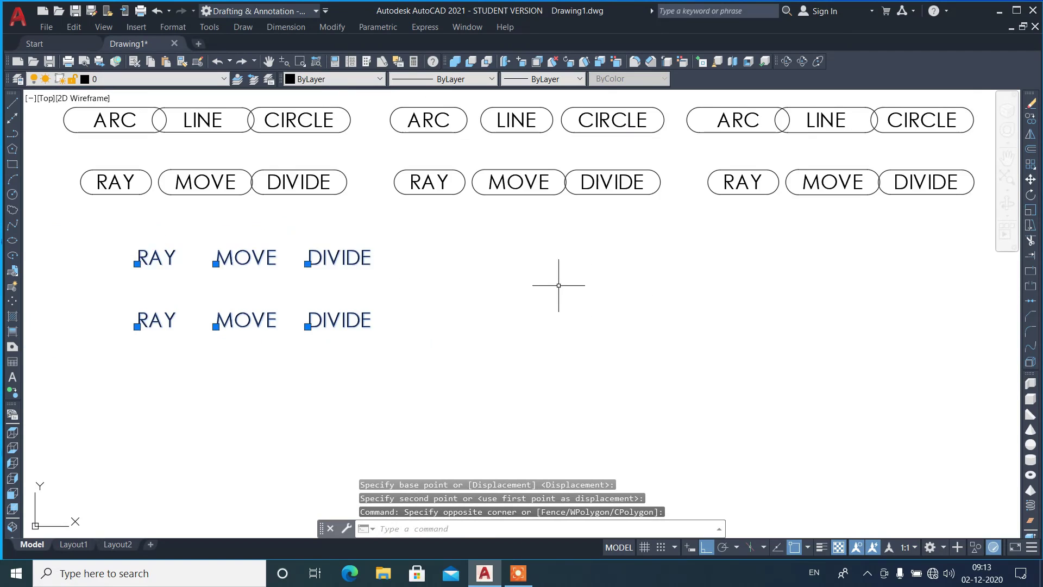
{"action": "key", "text": "Escape"}
Copy the upper unenclosed RAY, MOVE, DIVIDE row horizontally twice to form three groups, the first copy about 4 units away.
{"action": "left_click", "coordinate": [124, 235]}
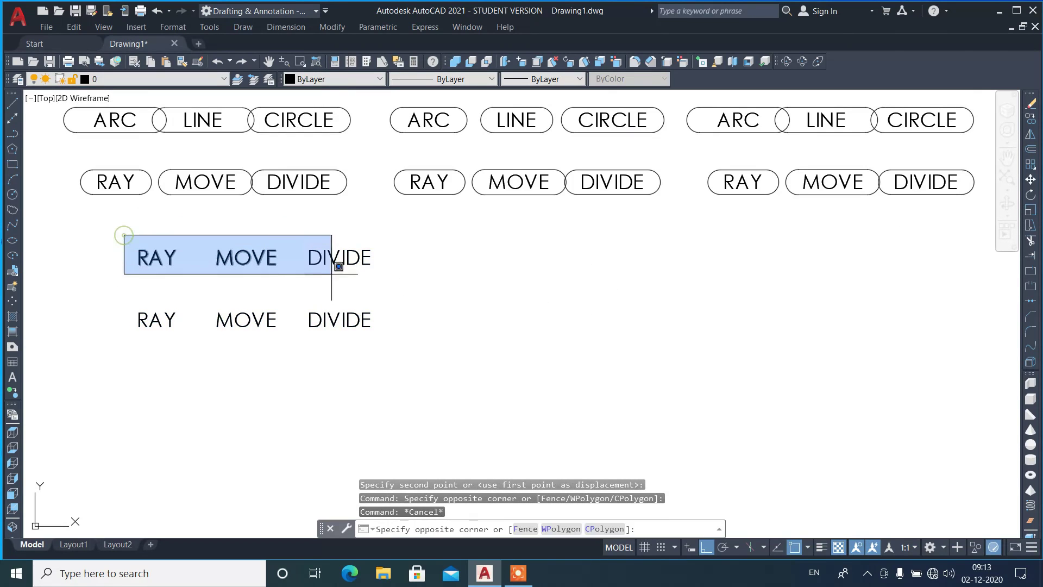
{"action": "left_click", "coordinate": [390, 280]}
{"action": "type", "text": "cp"}
{"action": "key", "text": "Return"}
{"action": "left_click", "coordinate": [376, 354]}
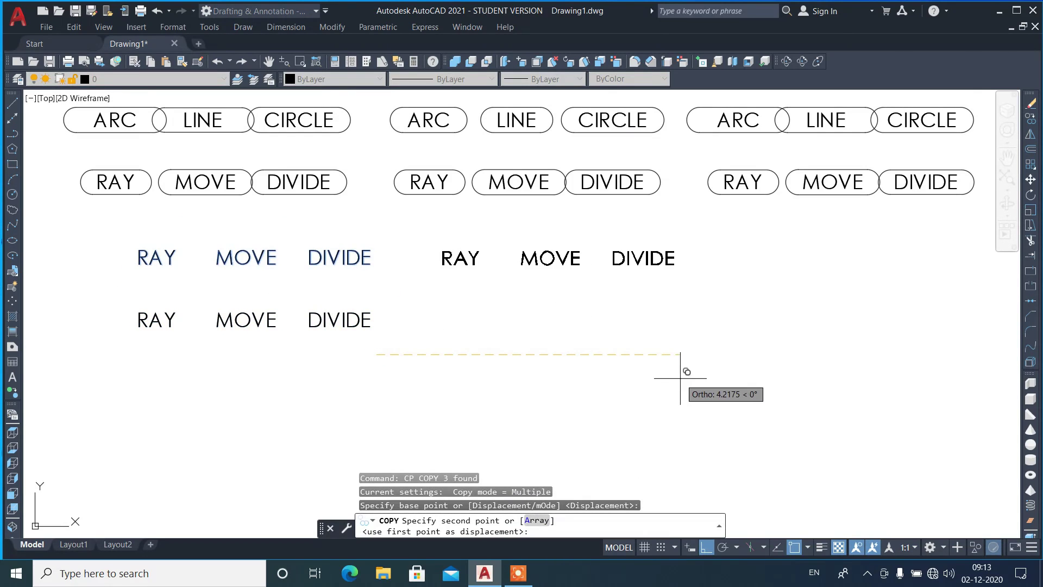
{"action": "left_click", "coordinate": [667, 375]}
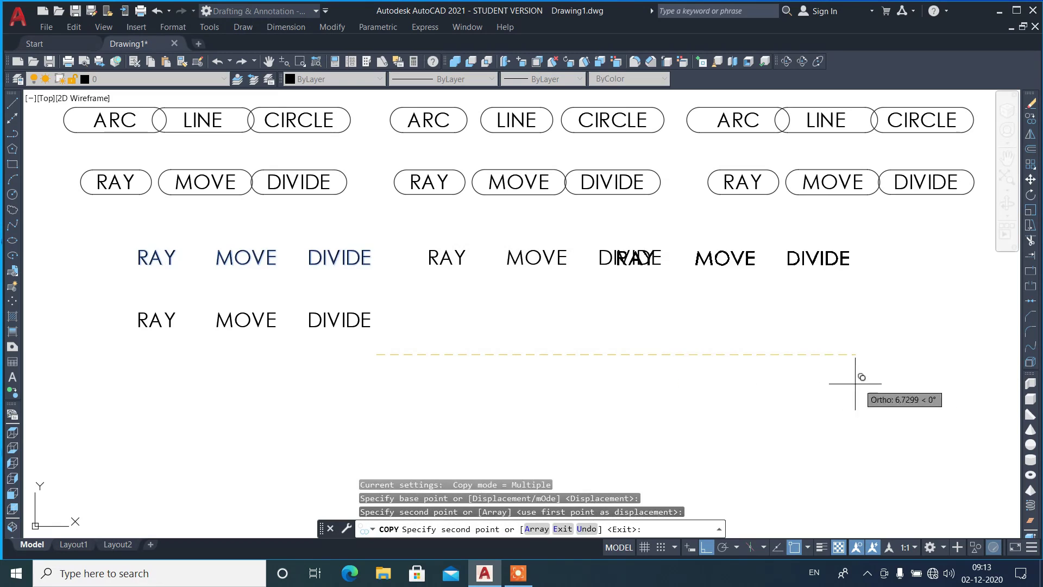
{"action": "left_click", "coordinate": [983, 382]}
{"action": "key", "text": "Return"}
Enclose RAY, MOVE and DIVIDE of the first group below the slots in constant-width rectangles with a 0.35 offset factor.
{"action": "scroll", "coordinate": [271, 279], "scroll_direction": "up", "scroll_amount": 2}
{"action": "type", "text": "tci"}
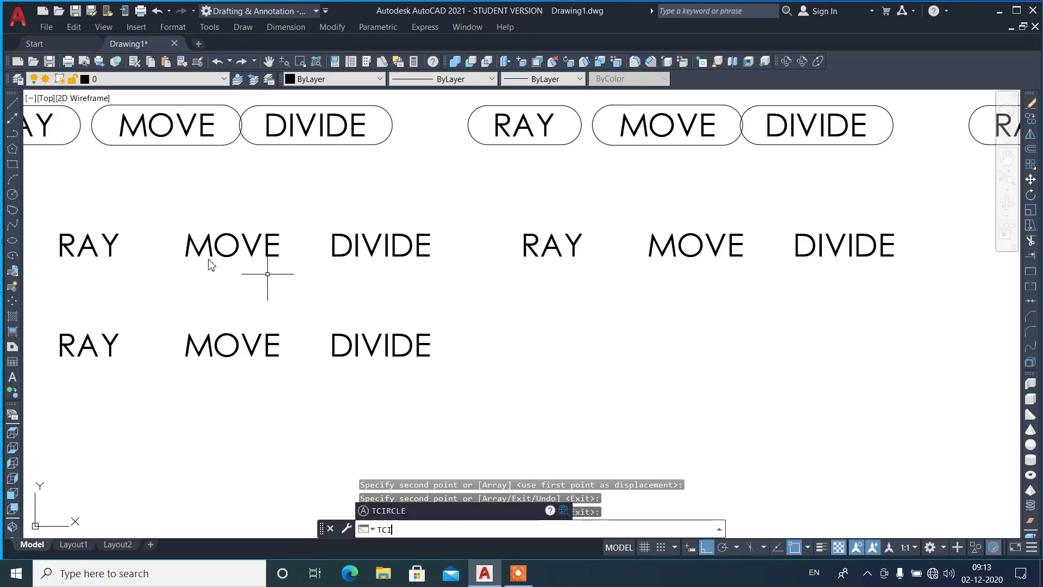
{"action": "key", "text": "Return"}
{"action": "left_click", "coordinate": [56, 213]}
{"action": "left_click", "coordinate": [471, 288]}
{"action": "key", "text": "Return"}
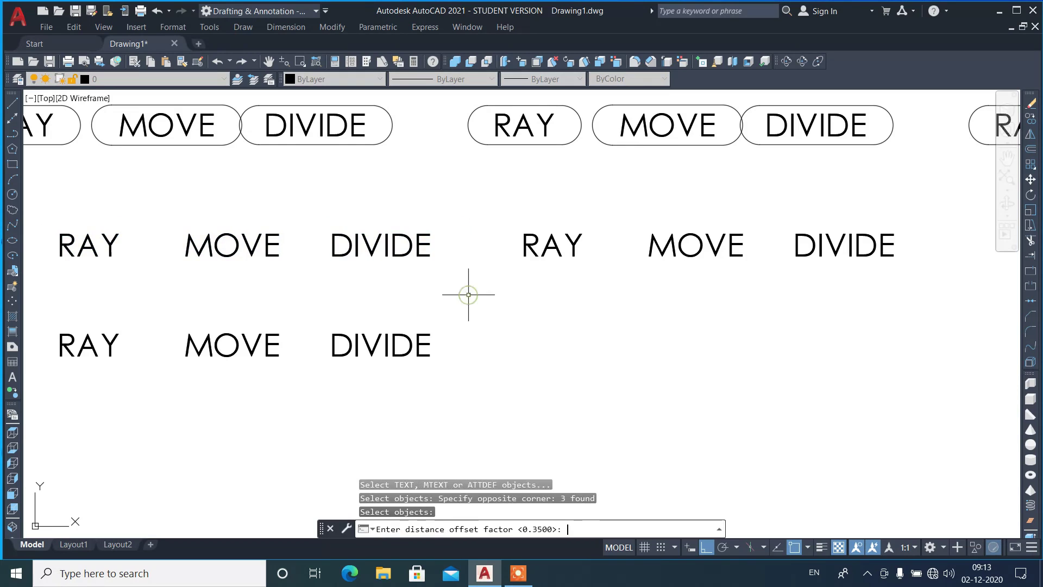
{"action": "key", "text": "Return"}
{"action": "type", "text": "R"}
{"action": "key", "text": "Return"}
{"action": "type", "text": "C"}
{"action": "key", "text": "Return"}
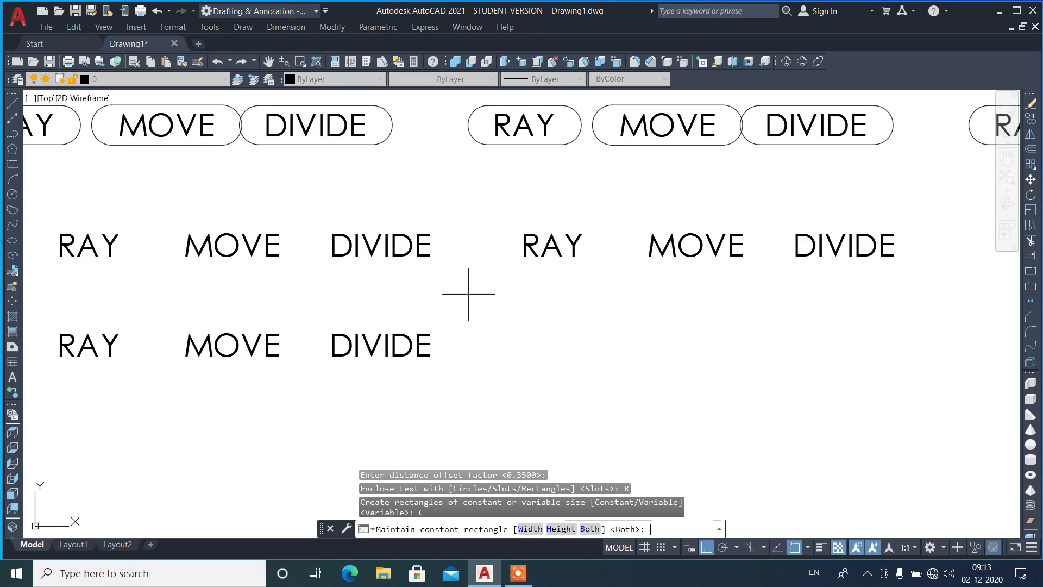
{"action": "type", "text": "W"}
{"action": "key", "text": "Return"}
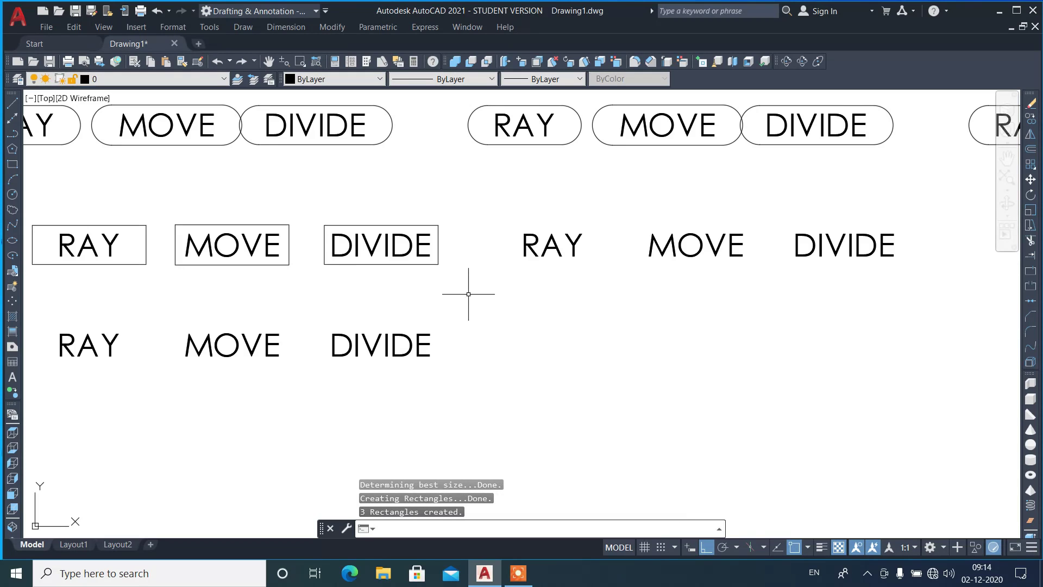
Try enclosing the second group's RAY, MOVE and DIVIDE in rectangles with the default constant-size settings and 0.35 offset factor, and undo it.
{"action": "key", "text": "Return"}
{"action": "left_click", "coordinate": [517, 214]}
{"action": "left_click", "coordinate": [910, 298]}
{"action": "key", "text": "Return"}
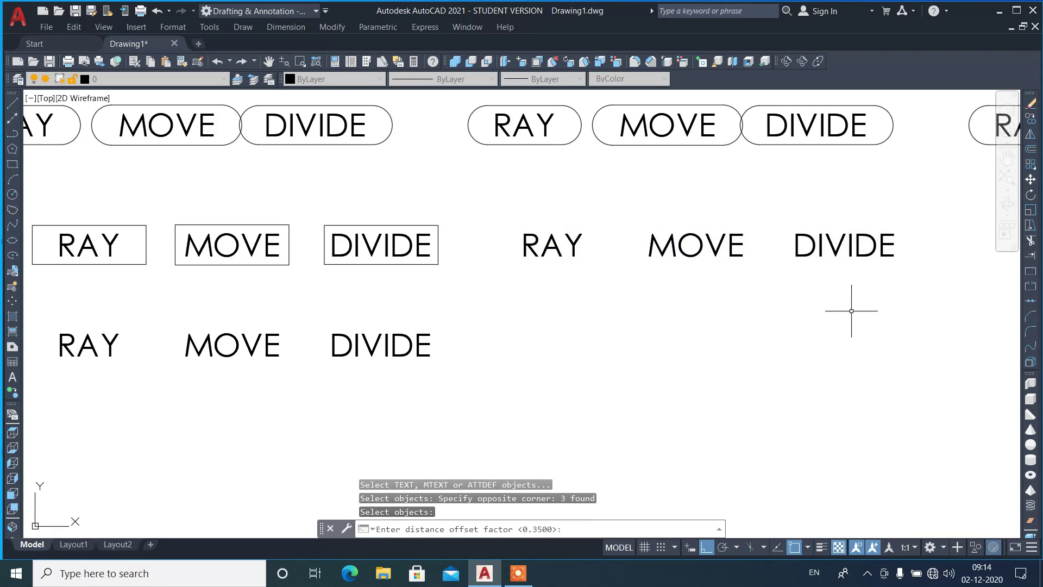
{"action": "key", "text": "Return"}
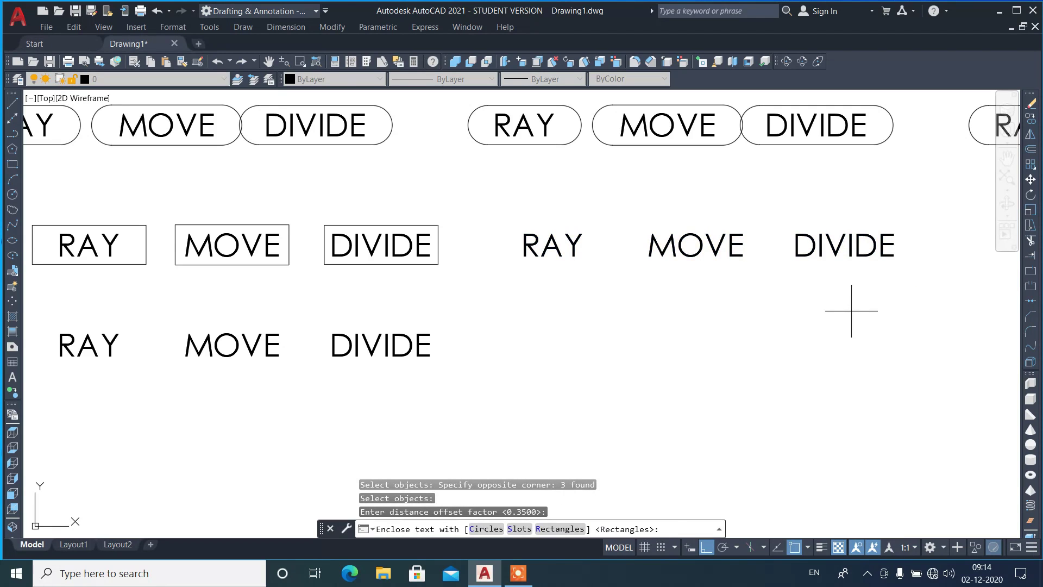
{"action": "type", "text": "R"}
{"action": "key", "text": "Return"}
{"action": "key", "text": "Return"}
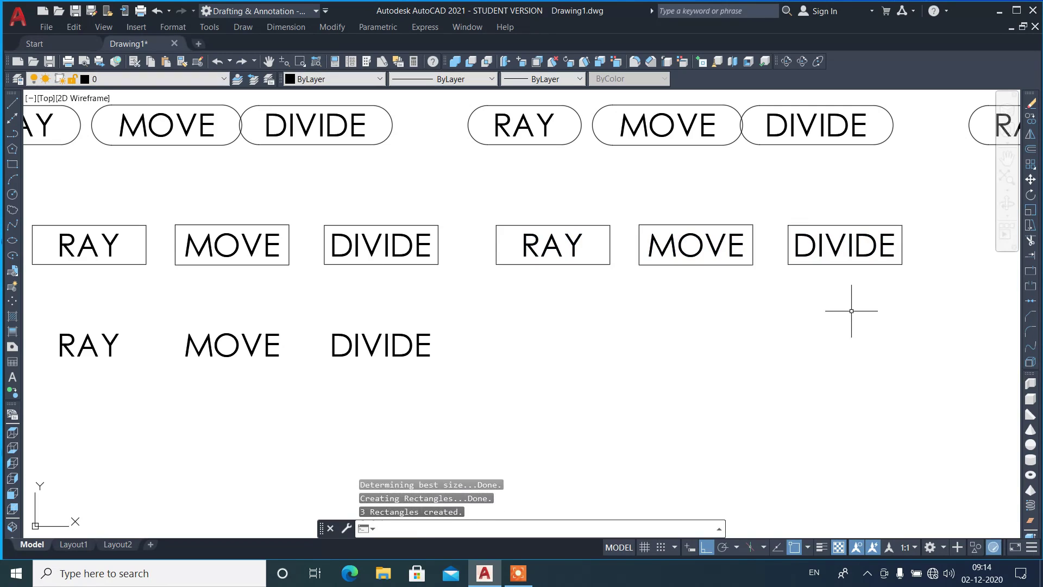
{"action": "key", "text": "ctrl+z"}
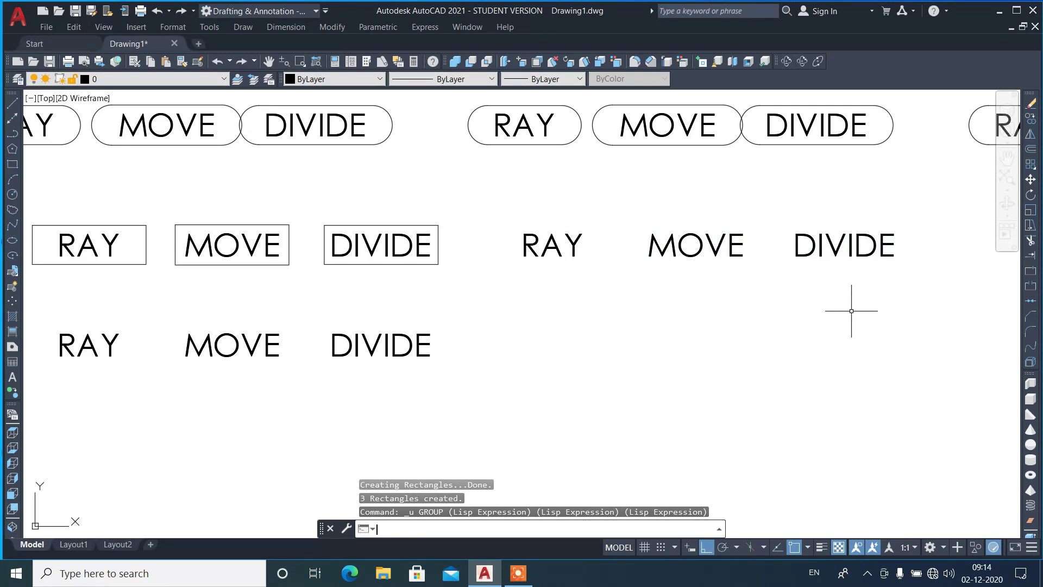
Enclose RAY, MOVE and DIVIDE of the second group below the slots in constant-height rectangles with a 0.35 offset factor.
{"action": "type", "text": "CIRCLE"}
{"action": "key", "text": "Return"}
{"action": "left_click", "coordinate": [506, 221]}
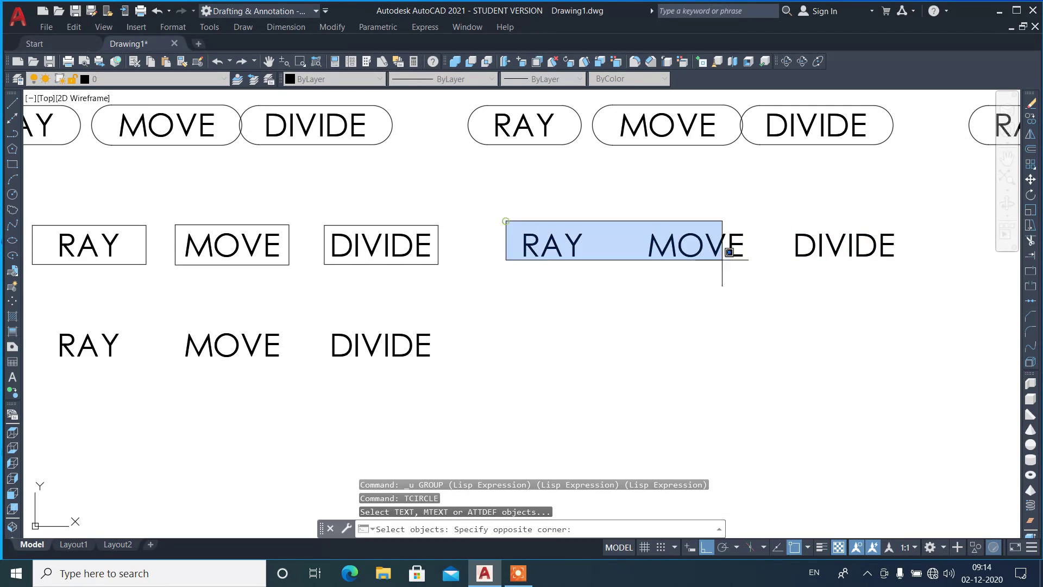
{"action": "left_click", "coordinate": [902, 296]}
{"action": "key", "text": "Return"}
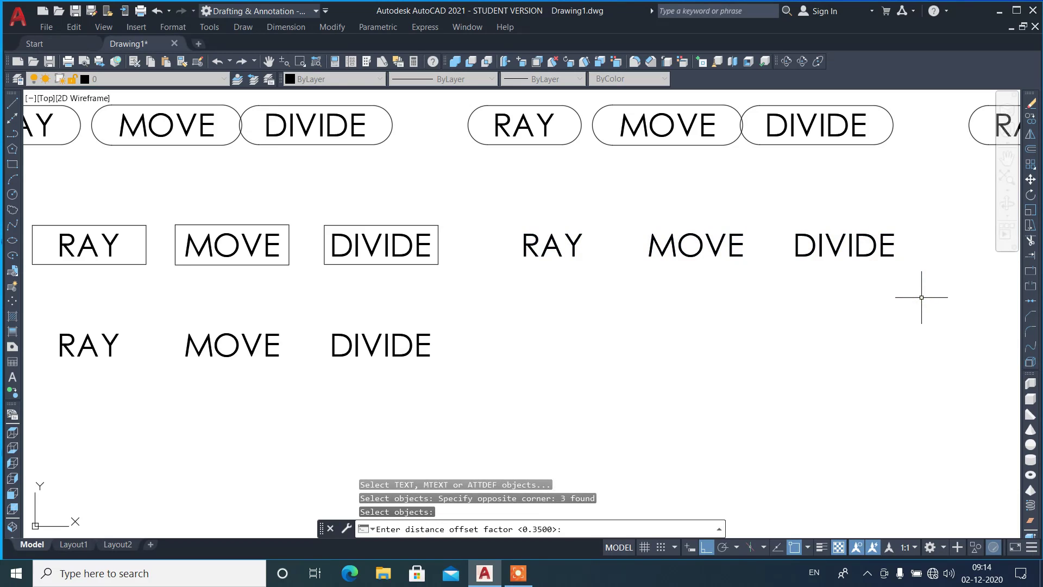
{"action": "key", "text": "Return"}
{"action": "type", "text": "R"}
{"action": "key", "text": "Return"}
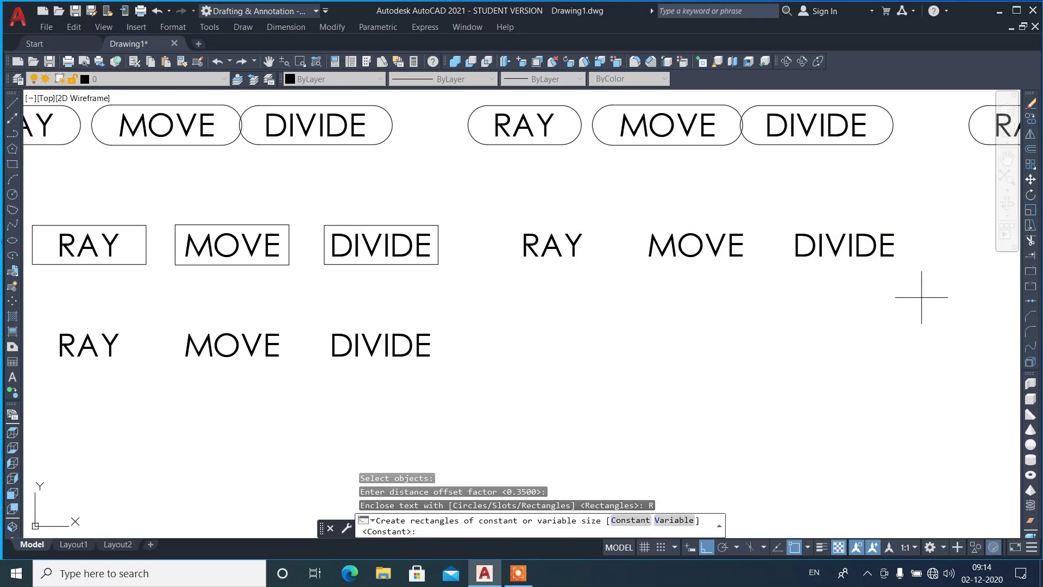
{"action": "type", "text": "C"}
{"action": "key", "text": "Return"}
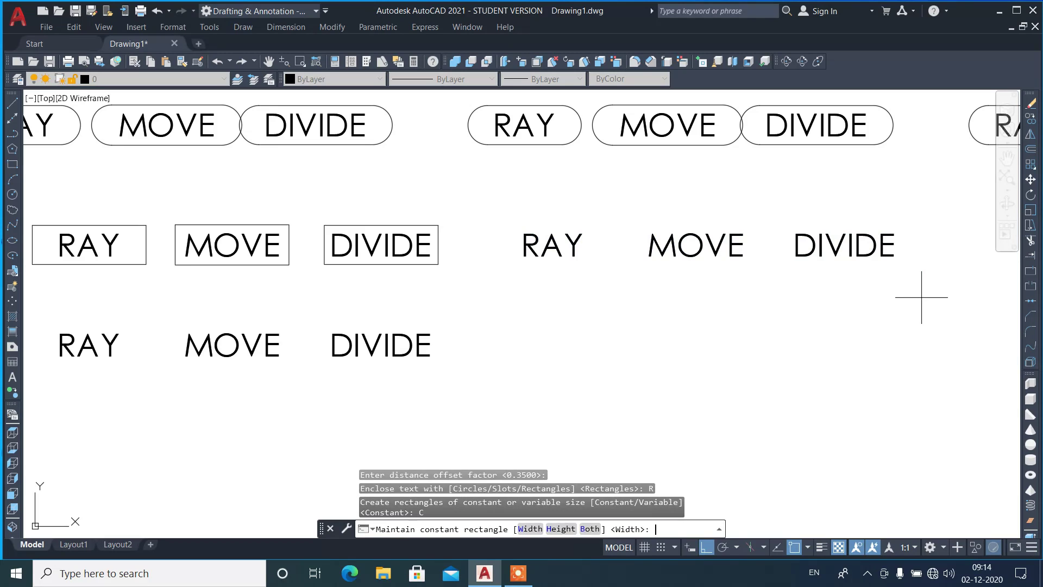
{"action": "key", "text": "Return"}
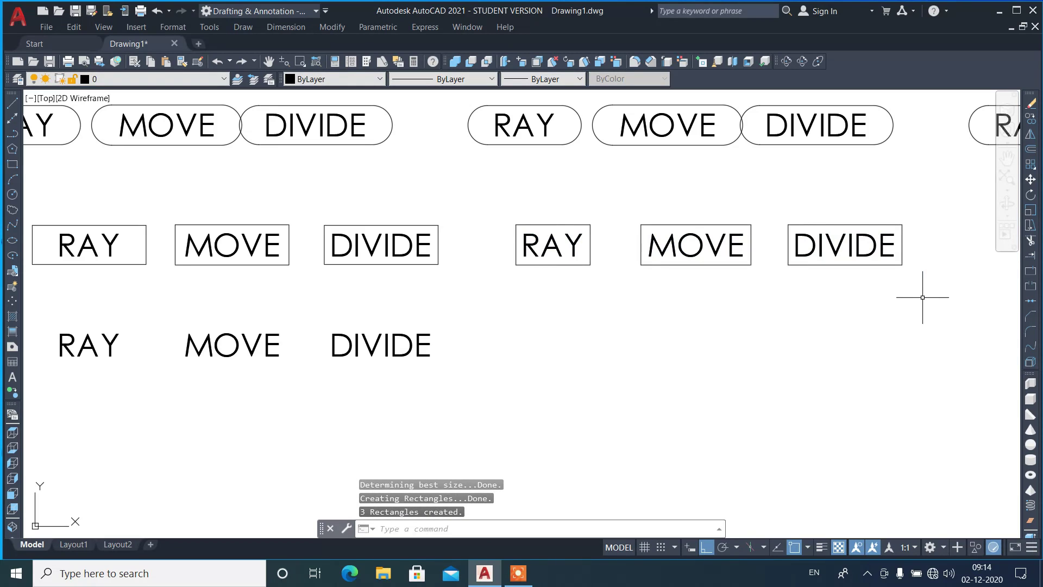
Enclose the third group's RAY, MOVE and DIVIDE in rectangles of constant width and height with a 0.35 offset factor.
{"action": "scroll", "coordinate": [34, 248], "scroll_direction": "up", "scroll_amount": 2}
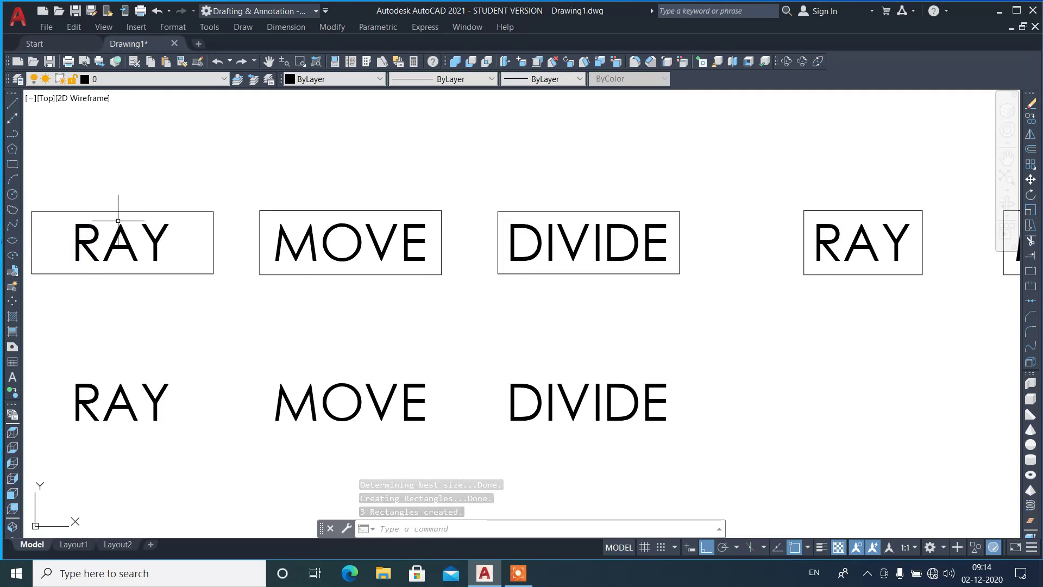
{"action": "scroll", "coordinate": [84, 211], "scroll_direction": "down", "scroll_amount": 2}
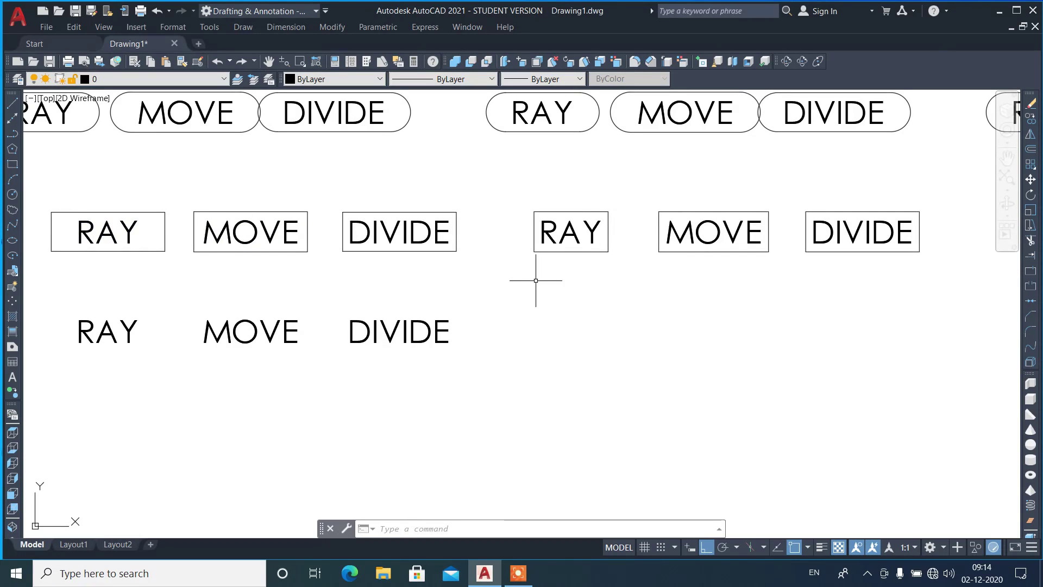
{"action": "scroll", "coordinate": [380, 212], "scroll_direction": "down", "scroll_amount": 4}
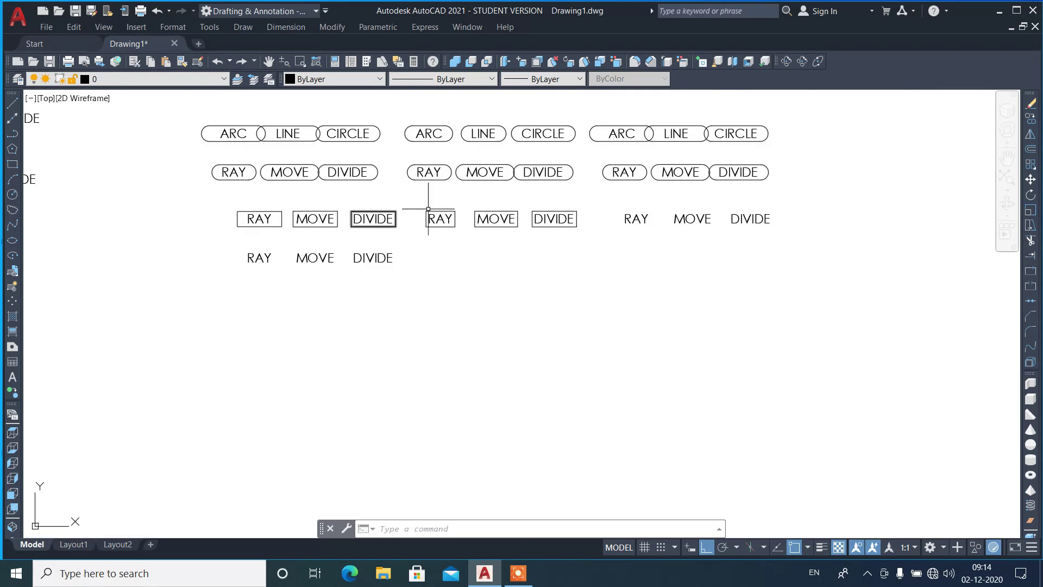
{"action": "scroll", "coordinate": [746, 199], "scroll_direction": "up", "scroll_amount": 2}
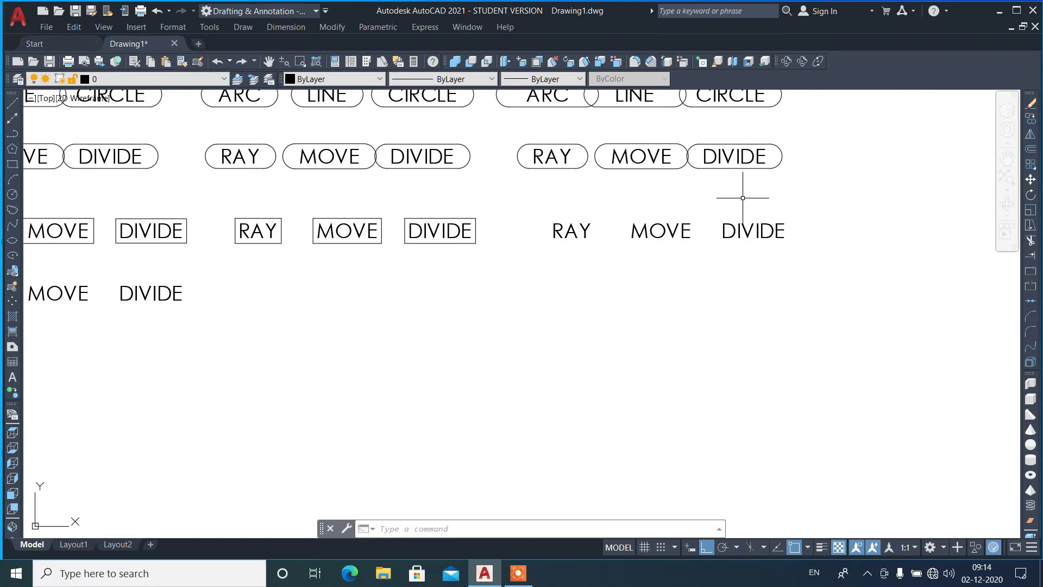
{"action": "type", "text": "tcircle"}
{"action": "key", "text": "Return"}
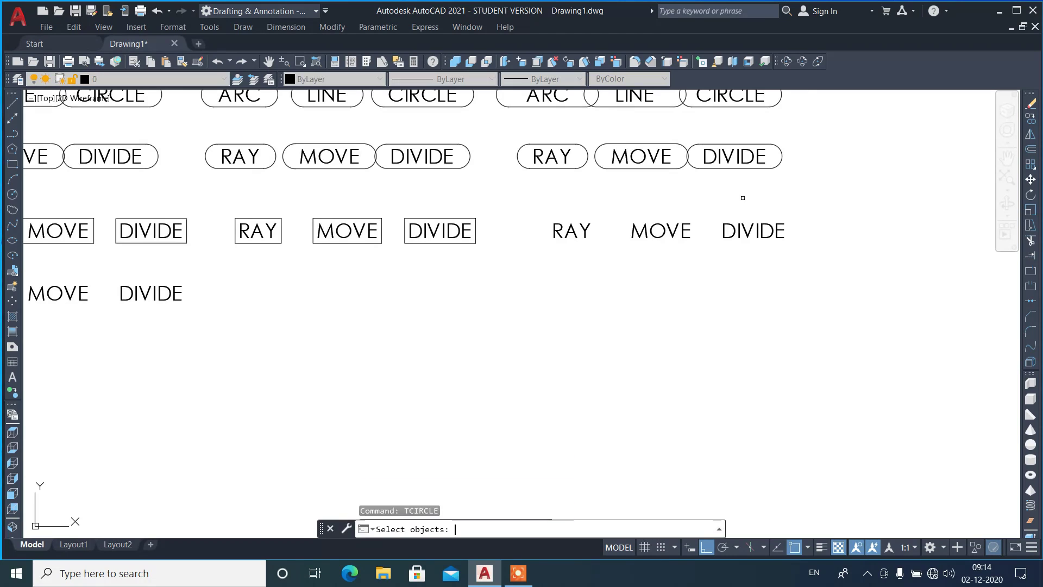
{"action": "left_click", "coordinate": [535, 206]}
{"action": "left_click", "coordinate": [864, 281]}
{"action": "key", "text": "Return"}
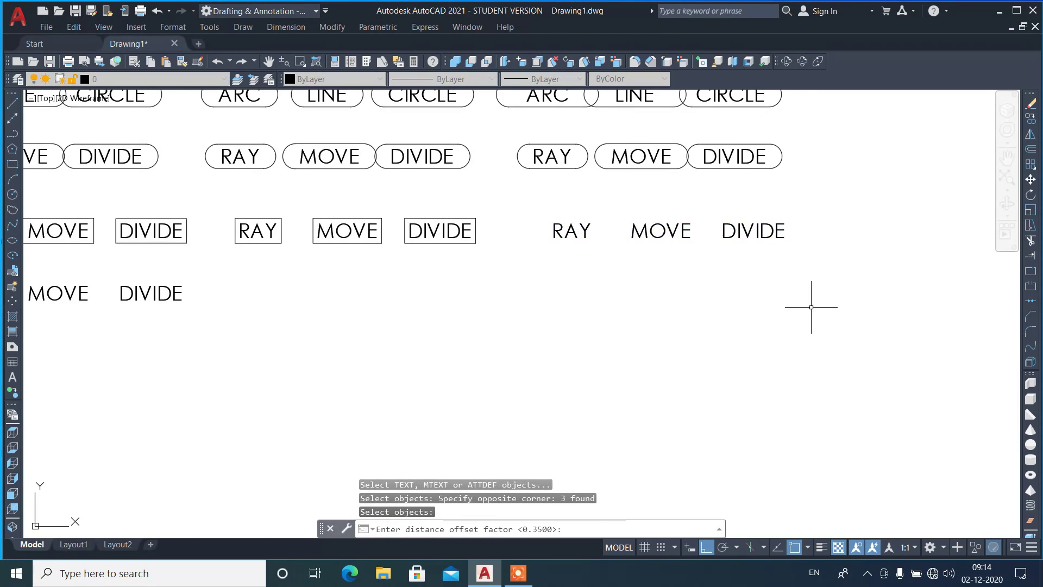
{"action": "key", "text": "Return"}
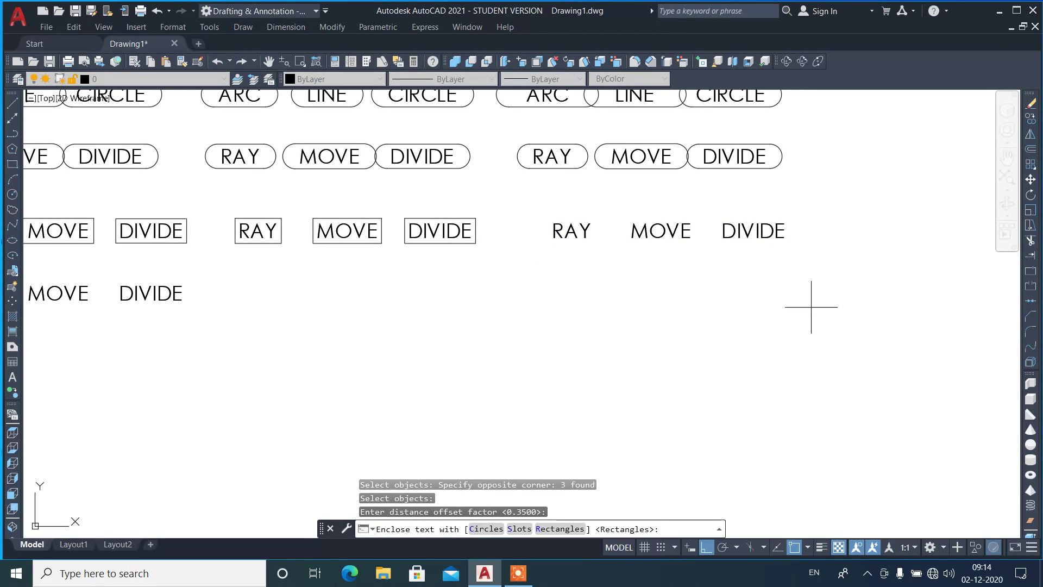
{"action": "type", "text": "R"}
{"action": "key", "text": "Return"}
{"action": "type", "text": "C"}
{"action": "key", "text": "Return"}
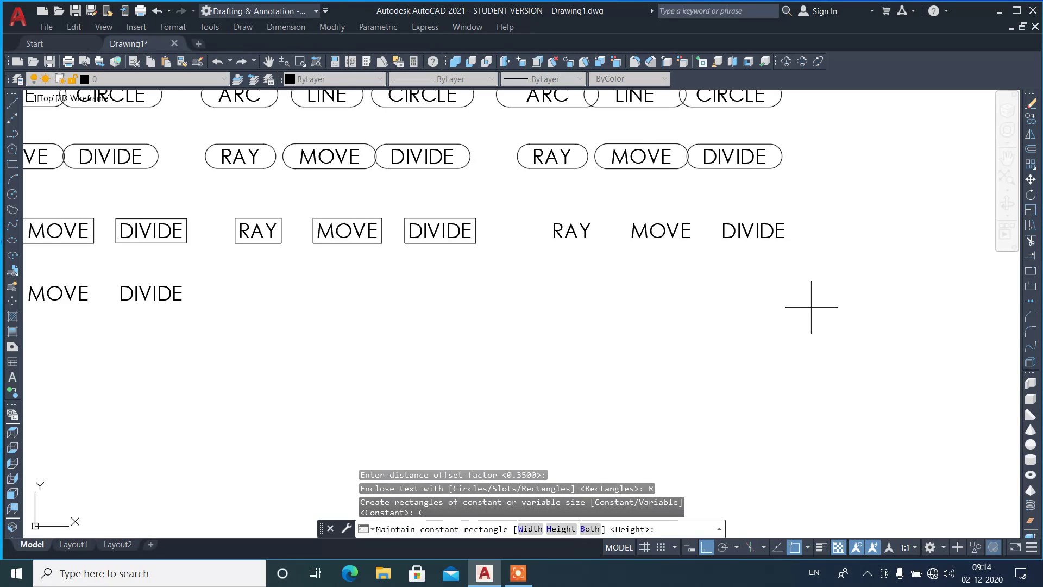
{"action": "key", "text": "Return"}
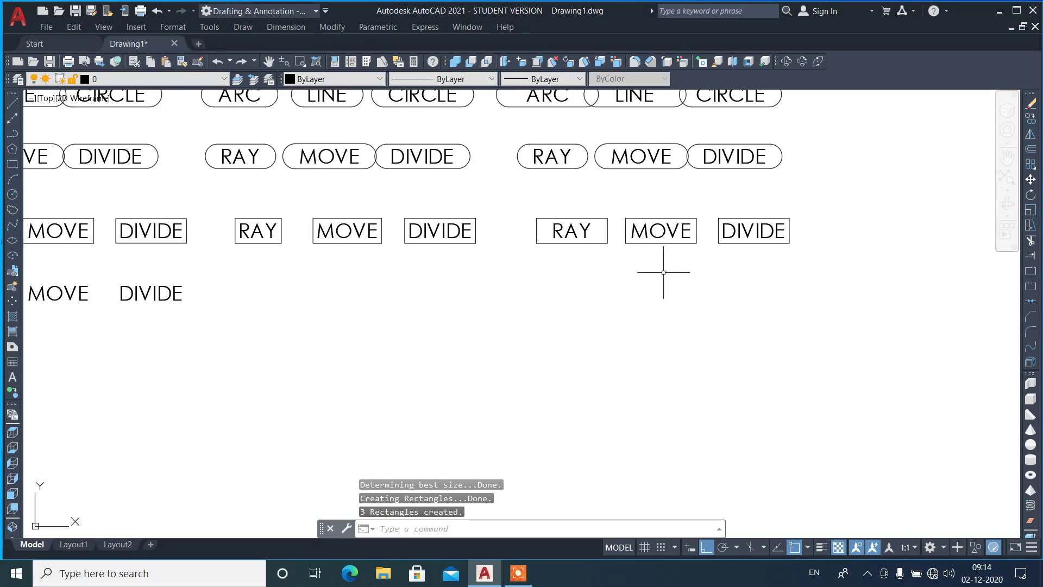
Enclose RAY, MOVE and DIVIDE in the unenclosed row below the rectangles in variable-size rectangles with a 0.35 offset factor.
{"action": "scroll", "coordinate": [402, 271], "scroll_direction": "down", "scroll_amount": 2}
{"action": "scroll", "coordinate": [134, 266], "scroll_direction": "up", "scroll_amount": 3}
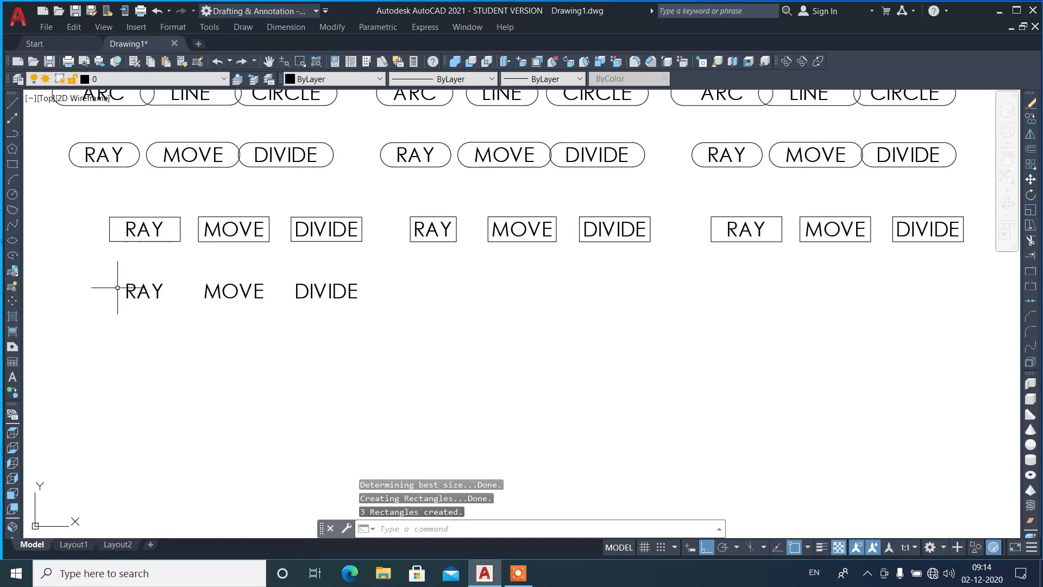
{"action": "type", "text": "TCIRCLE"}
{"action": "key", "text": "Return"}
{"action": "left_click", "coordinate": [101, 268]}
{"action": "left_click", "coordinate": [645, 419]}
{"action": "key", "text": "Return"}
{"action": "key", "text": "Return"}
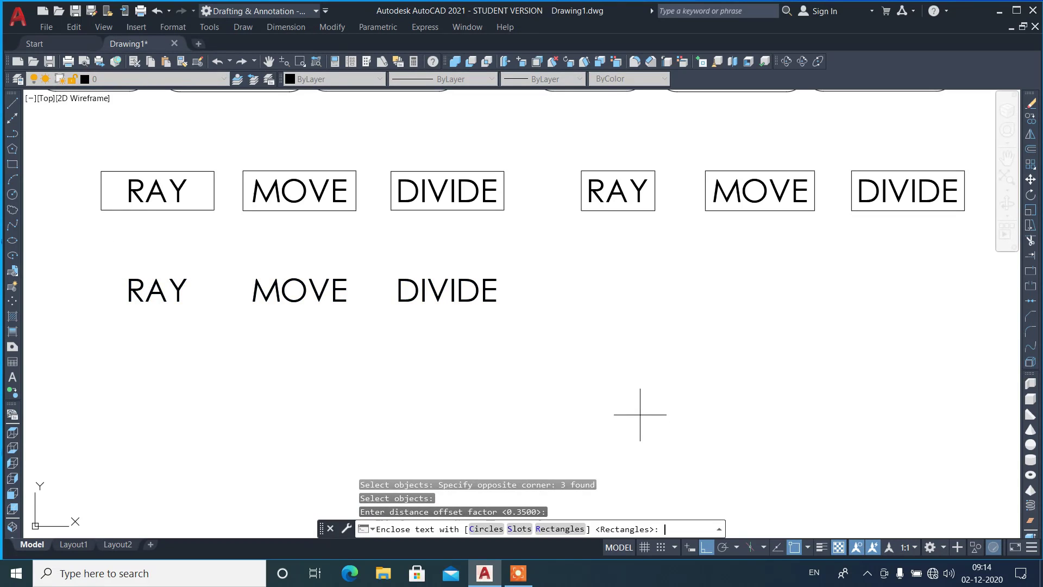
{"action": "type", "text": "R"}
{"action": "key", "text": "Return"}
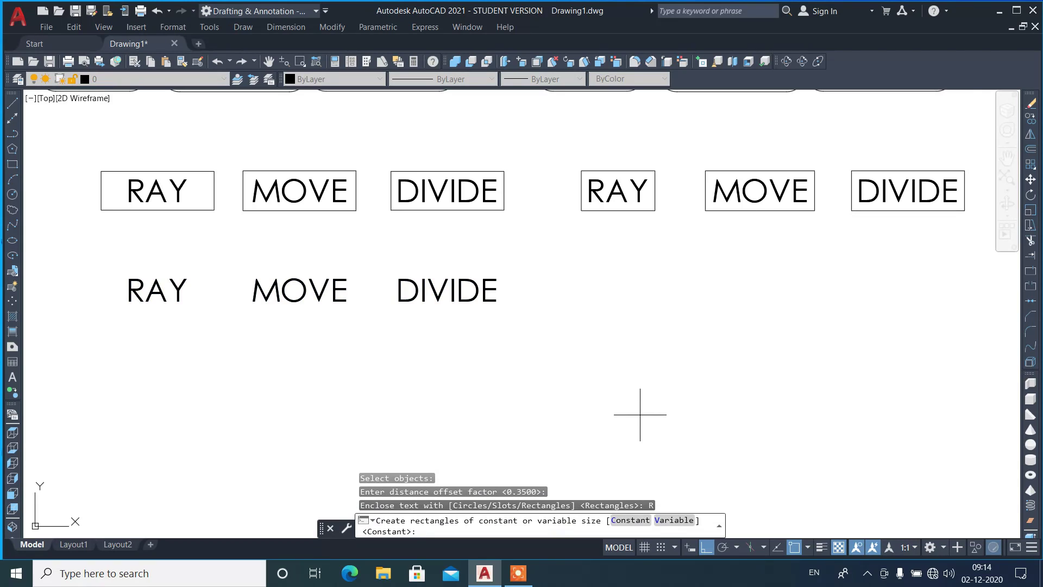
{"action": "type", "text": "V"}
{"action": "key", "text": "Return"}
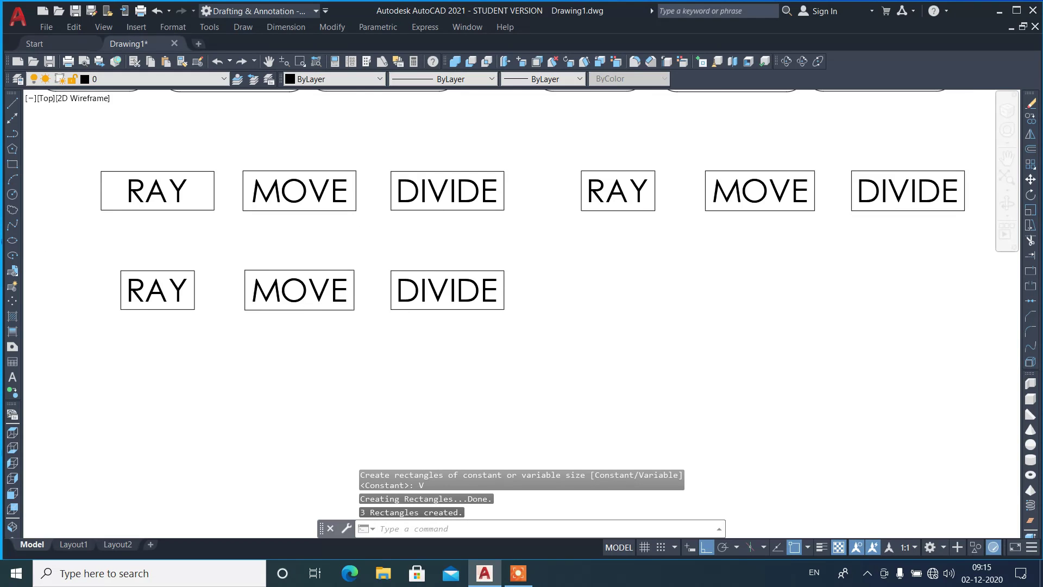
Copy the second plain text block's ARC, LINE, CIRCLE row twice into free space below the rectangles, one row under the other.
{"action": "scroll", "coordinate": [438, 291], "scroll_direction": "down", "scroll_amount": 5}
{"action": "scroll", "coordinate": [239, 271], "scroll_direction": "up", "scroll_amount": 3}
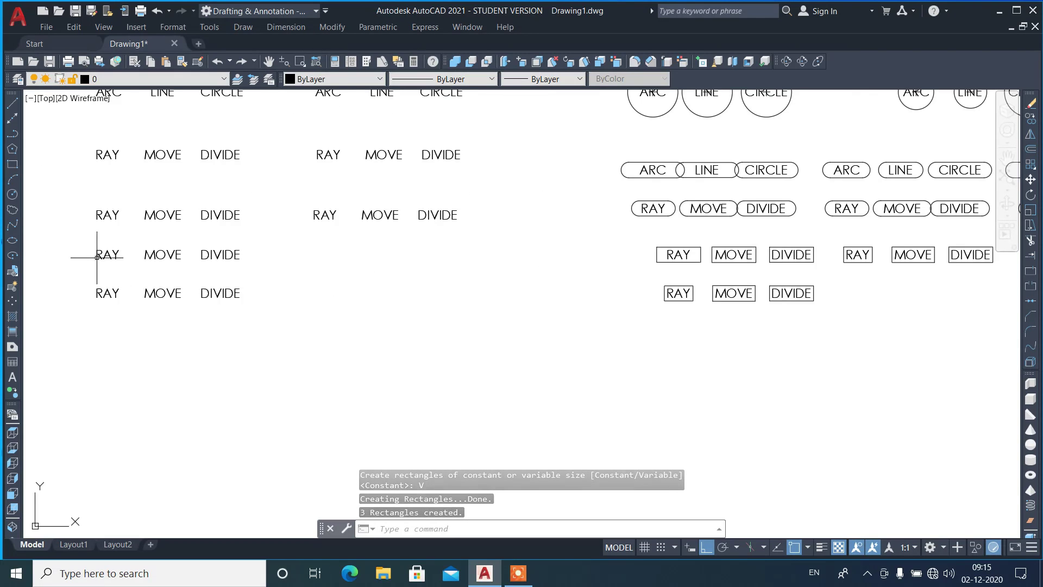
{"action": "scroll", "coordinate": [350, 242], "scroll_direction": "down", "scroll_amount": 2}
{"action": "left_click", "coordinate": [317, 140]}
{"action": "left_click", "coordinate": [429, 157]}
{"action": "type", "text": "cp"}
{"action": "key", "text": "Return"}
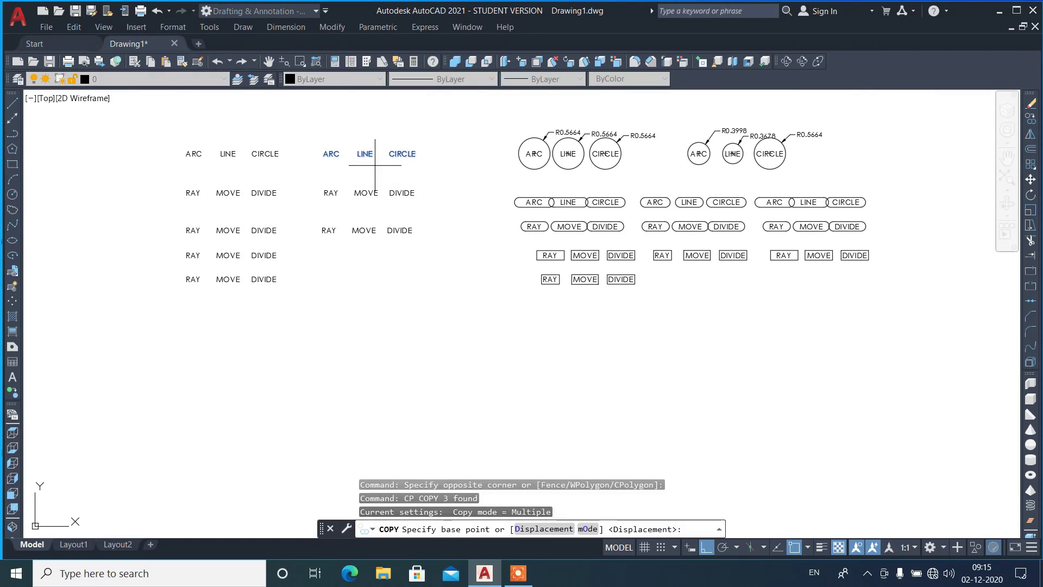
{"action": "left_click", "coordinate": [374, 164]}
{"action": "left_click", "coordinate": [707, 549]}
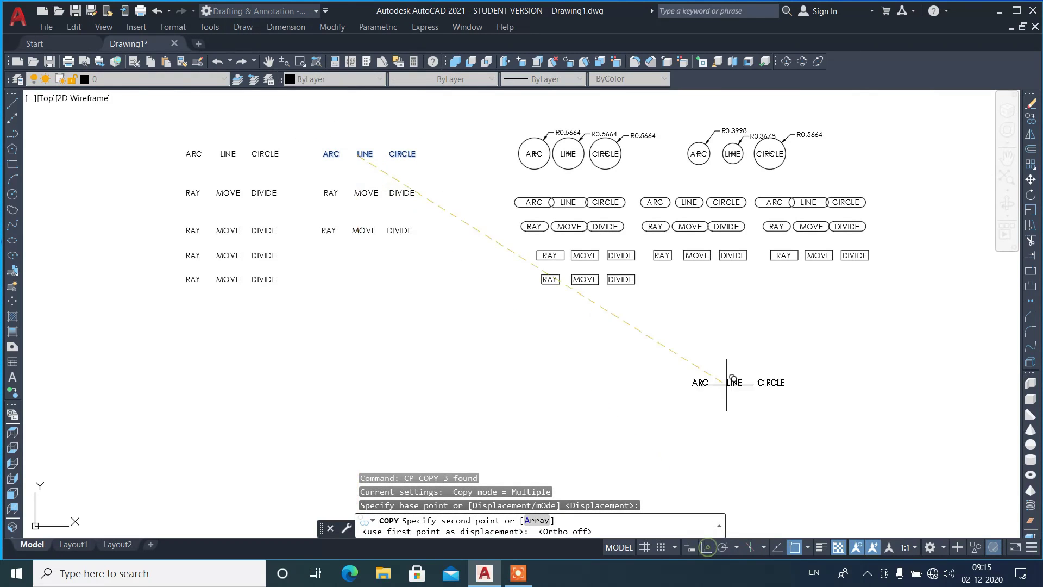
{"action": "scroll", "coordinate": [714, 349], "scroll_direction": "up", "scroll_amount": 4}
{"action": "left_click", "coordinate": [489, 275]}
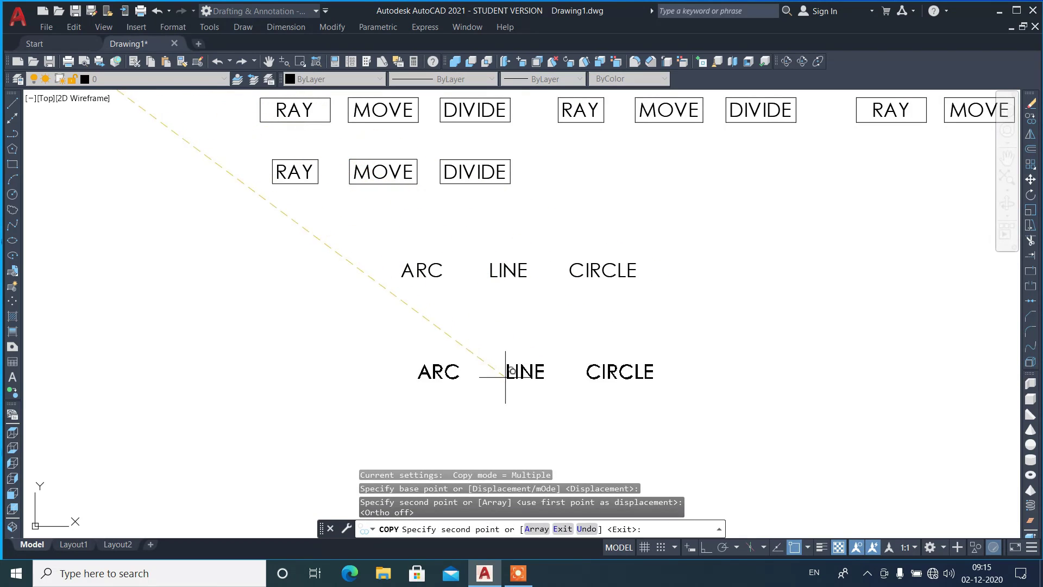
{"action": "left_click", "coordinate": [490, 349]}
{"action": "key", "text": "Return"}
Enclose the upper copied ARC, LINE and CIRCLE in rectangles with both dimensions constant and a 0.35 offset factor.
{"action": "scroll", "coordinate": [509, 300], "scroll_direction": "up", "scroll_amount": 2}
{"action": "type", "text": "TCI"}
{"action": "key", "text": "Return"}
{"action": "left_click", "coordinate": [316, 228]}
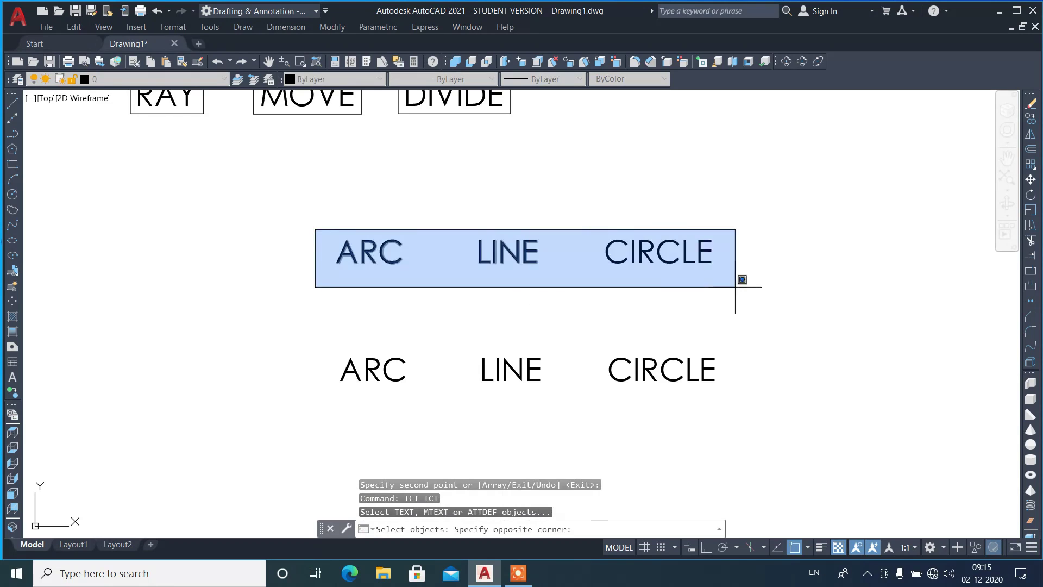
{"action": "left_click", "coordinate": [751, 286]}
{"action": "key", "text": "Return"}
{"action": "key", "text": "Return"}
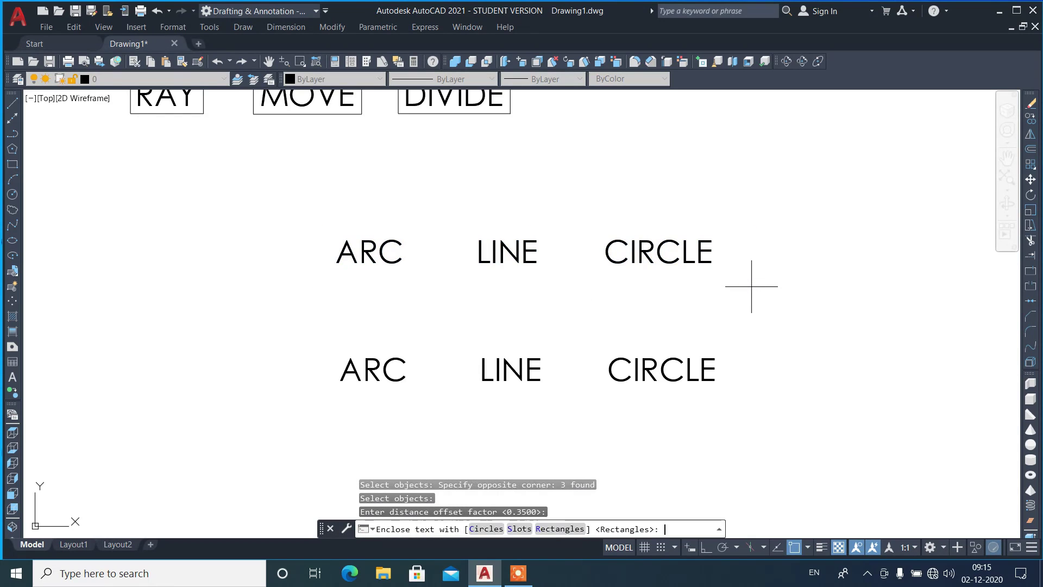
{"action": "type", "text": "R"}
{"action": "key", "text": "Return"}
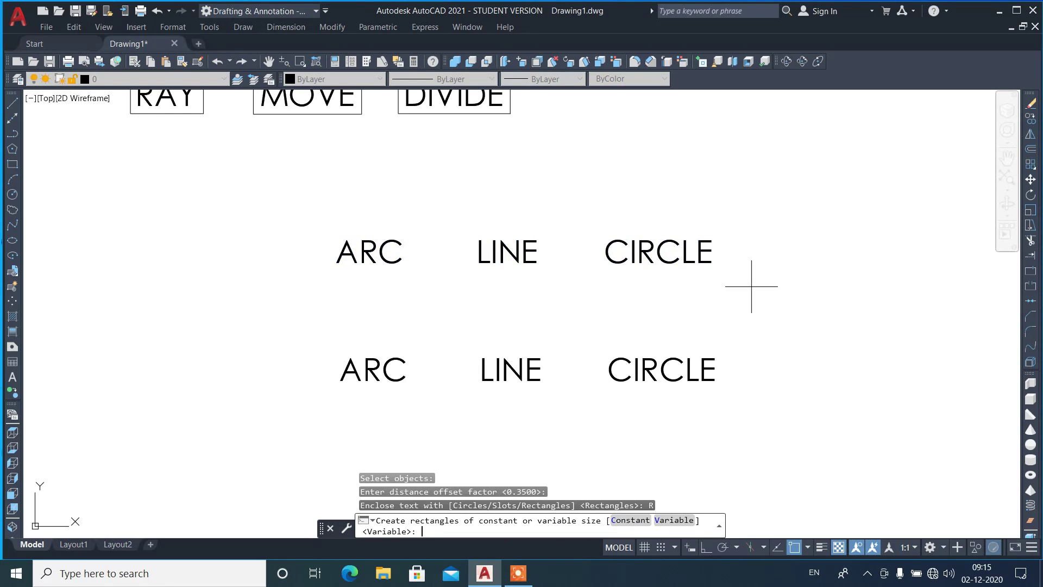
{"action": "type", "text": "C"}
{"action": "key", "text": "Return"}
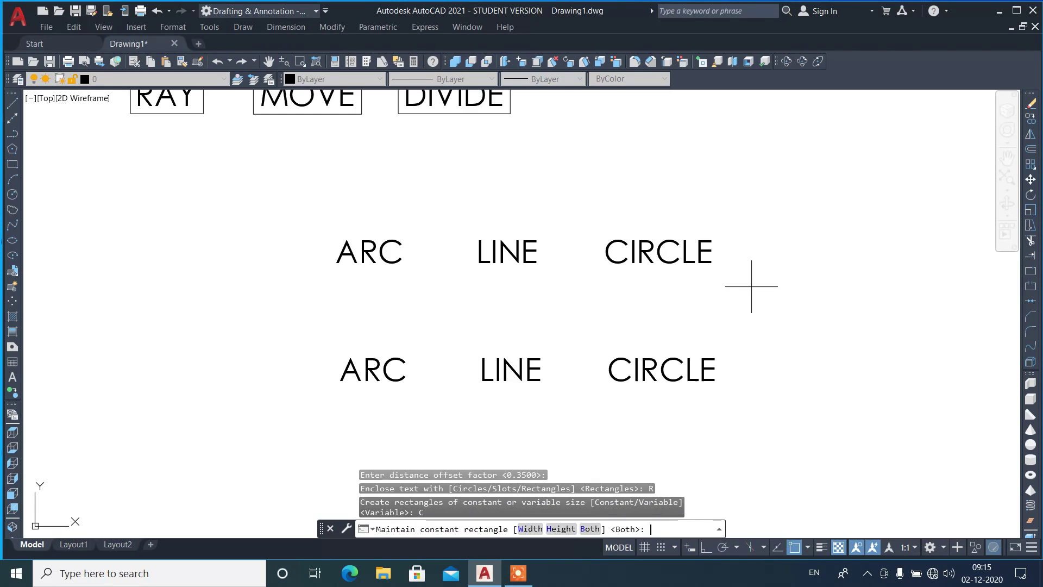
{"action": "type", "text": "B"}
{"action": "key", "text": "Return"}
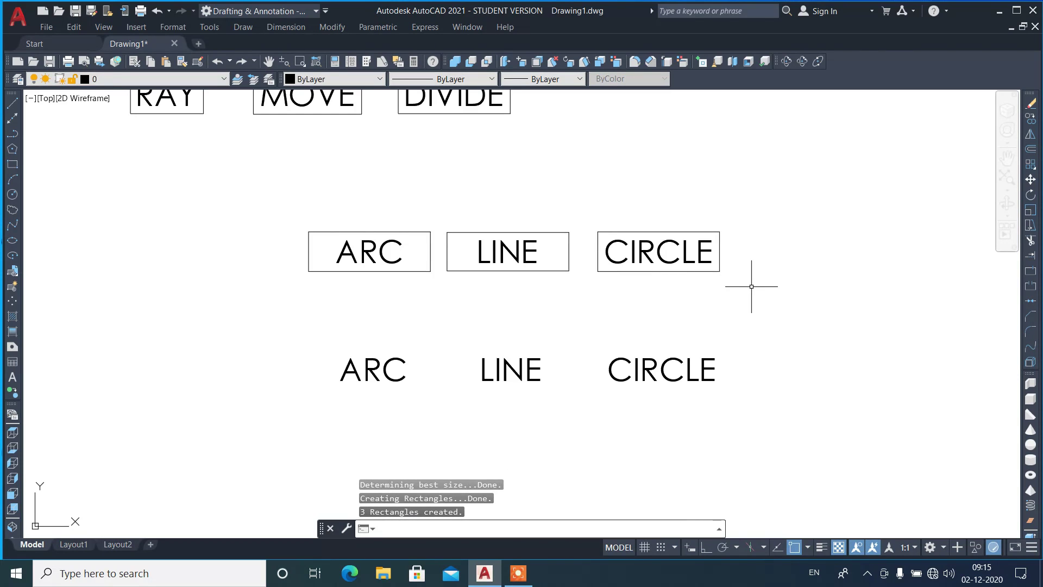
Enclose the lower copied ARC, LINE and CIRCLE in variable-size rectangles with a 0.35 offset factor.
{"action": "type", "text": "TCI"}
{"action": "key", "text": "Return"}
{"action": "left_click", "coordinate": [309, 338]}
{"action": "left_click", "coordinate": [749, 410]}
{"action": "key", "text": "Return"}
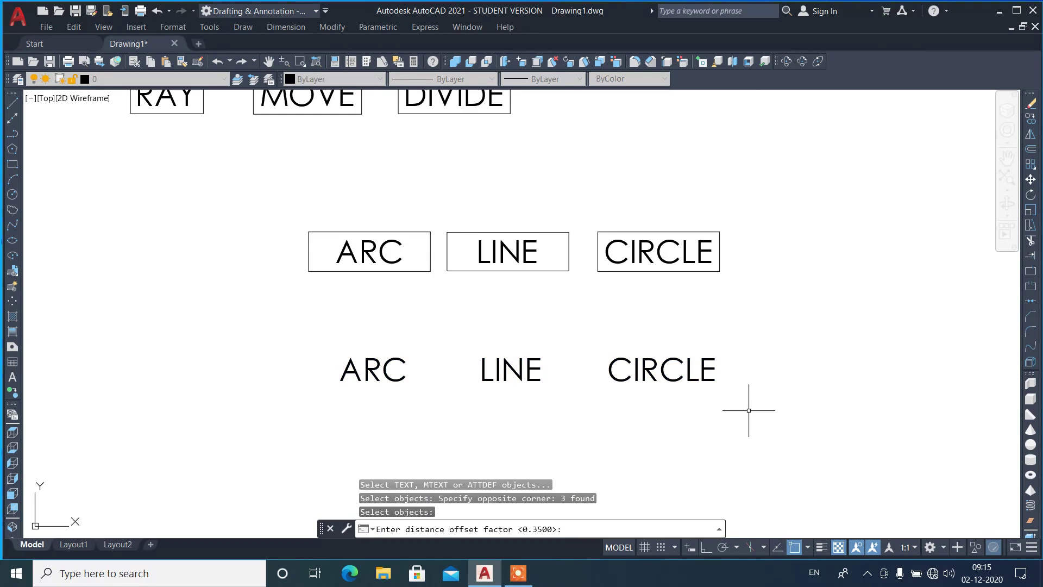
{"action": "key", "text": "Return"}
{"action": "type", "text": "R"}
{"action": "key", "text": "Return"}
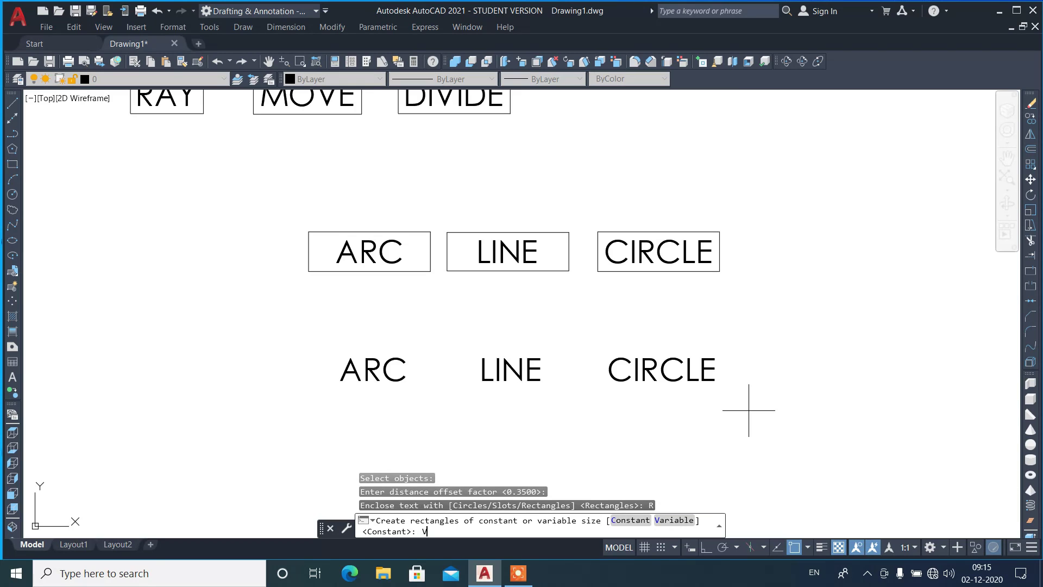
{"action": "key", "text": "Return"}
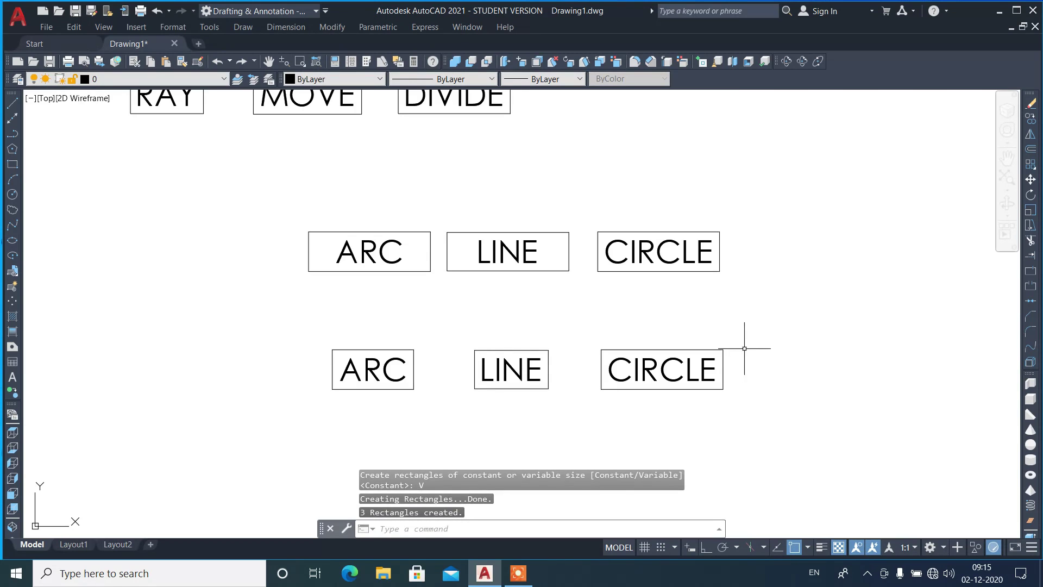
Review the finished circles, slots and rectangles, comparing constant and variable sizes and the radius dimensions of both circle groups.
{"action": "scroll", "coordinate": [745, 349], "scroll_direction": "down", "scroll_amount": 8}
{"action": "scroll", "coordinate": [550, 168], "scroll_direction": "up", "scroll_amount": 5}
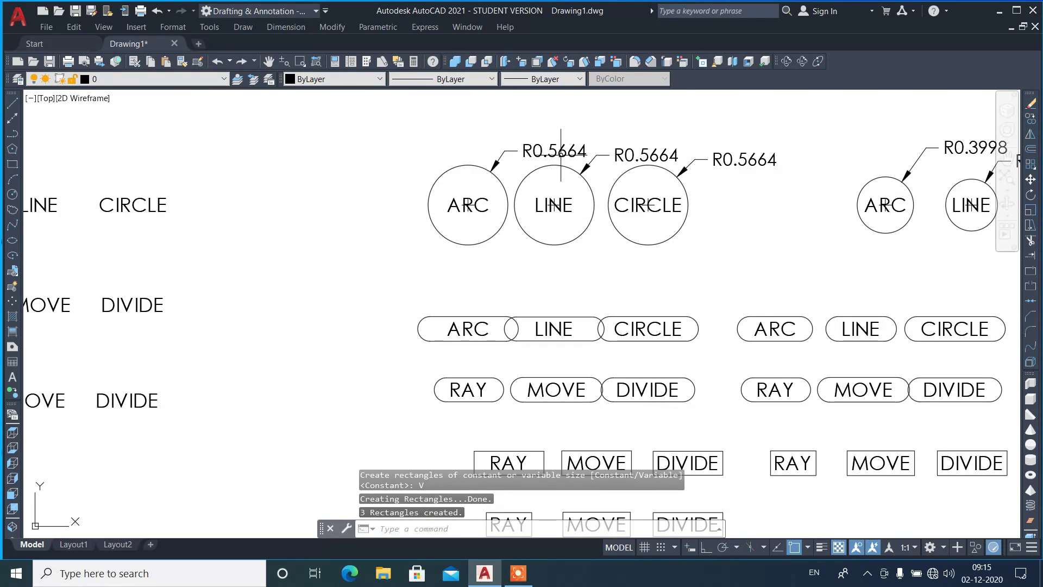
{"action": "scroll", "coordinate": [793, 361], "scroll_direction": "up", "scroll_amount": 3}
{"action": "scroll", "coordinate": [641, 293], "scroll_direction": "down", "scroll_amount": 3}
{"action": "scroll", "coordinate": [568, 286], "scroll_direction": "down", "scroll_amount": 2}
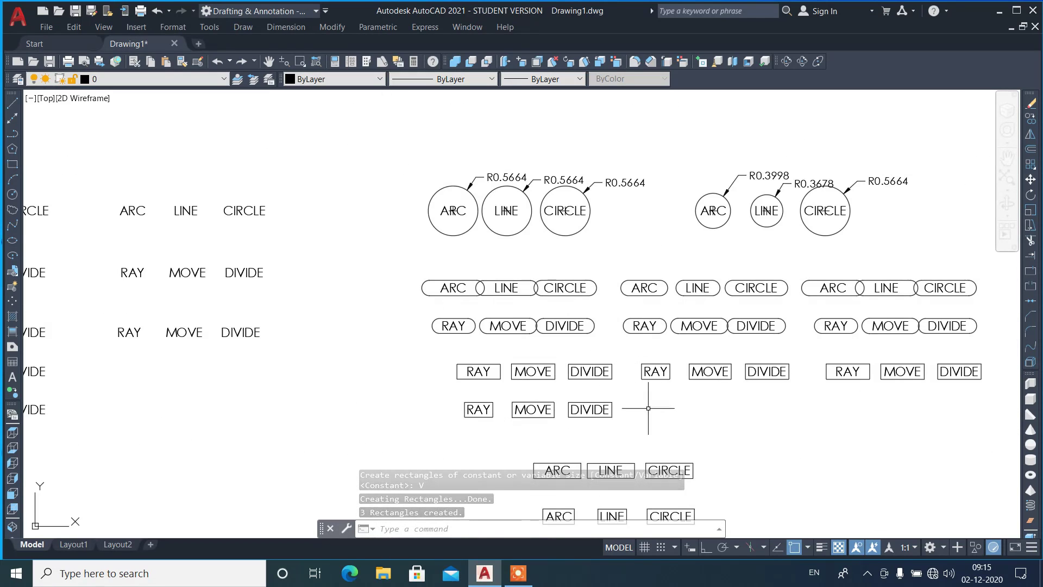
{"action": "scroll", "coordinate": [690, 478], "scroll_direction": "up", "scroll_amount": 4}
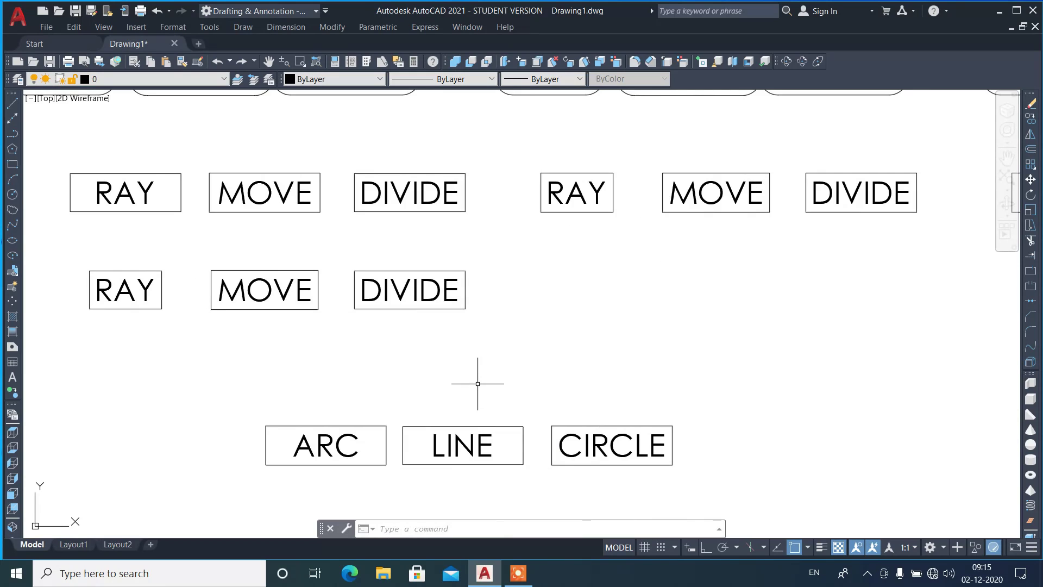
{"action": "scroll", "coordinate": [478, 383], "scroll_direction": "down", "scroll_amount": 4}
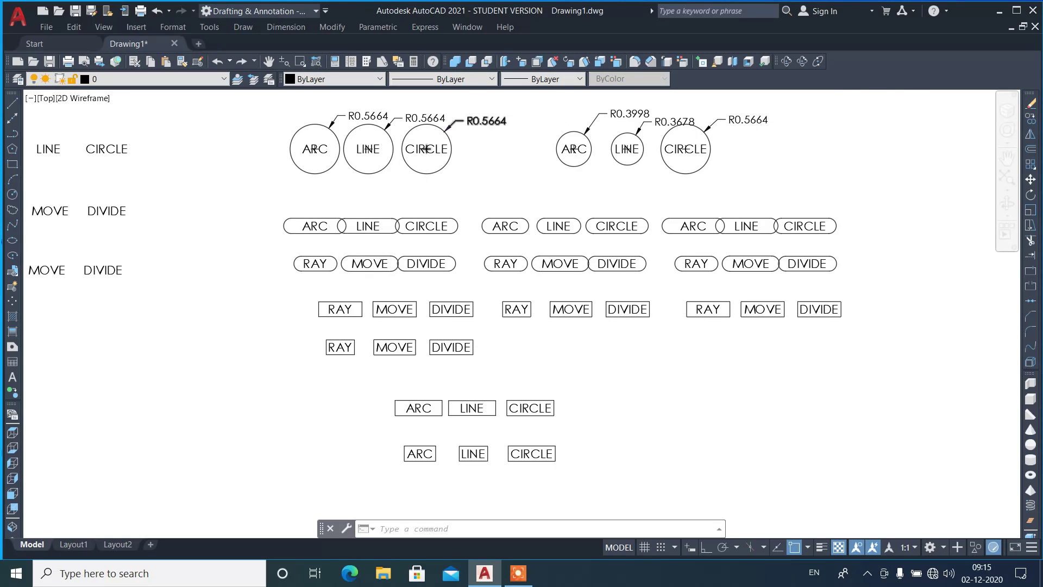
{"action": "scroll", "coordinate": [400, 275], "scroll_direction": "up", "scroll_amount": 3}
{"action": "scroll", "coordinate": [351, 282], "scroll_direction": "down", "scroll_amount": 2}
{"action": "scroll", "coordinate": [326, 261], "scroll_direction": "up", "scroll_amount": 3}
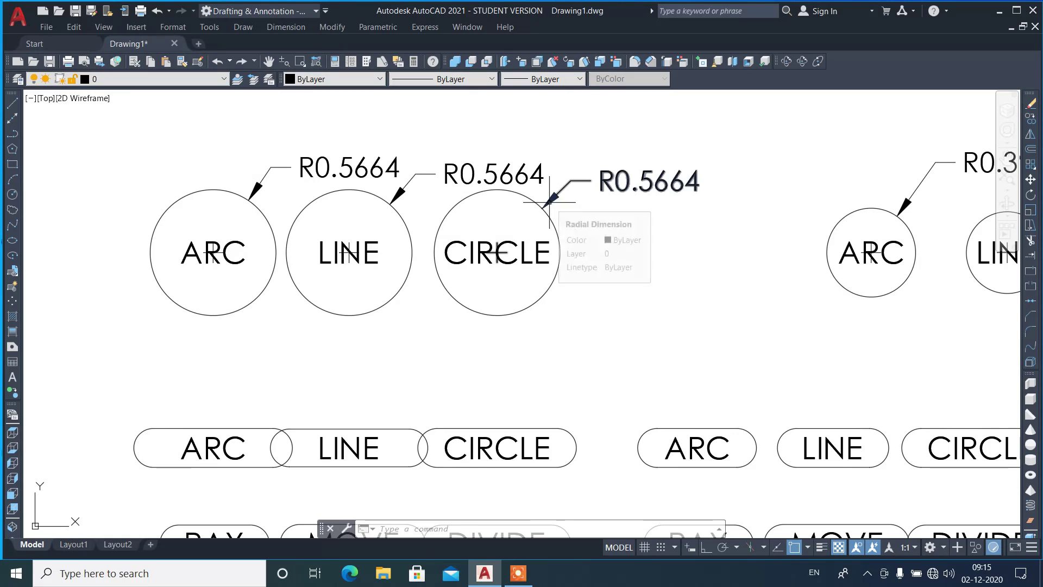
{"action": "scroll", "coordinate": [408, 228], "scroll_direction": "down", "scroll_amount": 2}
{"action": "scroll", "coordinate": [893, 209], "scroll_direction": "up", "scroll_amount": 2}
{"action": "scroll", "coordinate": [898, 210], "scroll_direction": "up", "scroll_amount": 2}
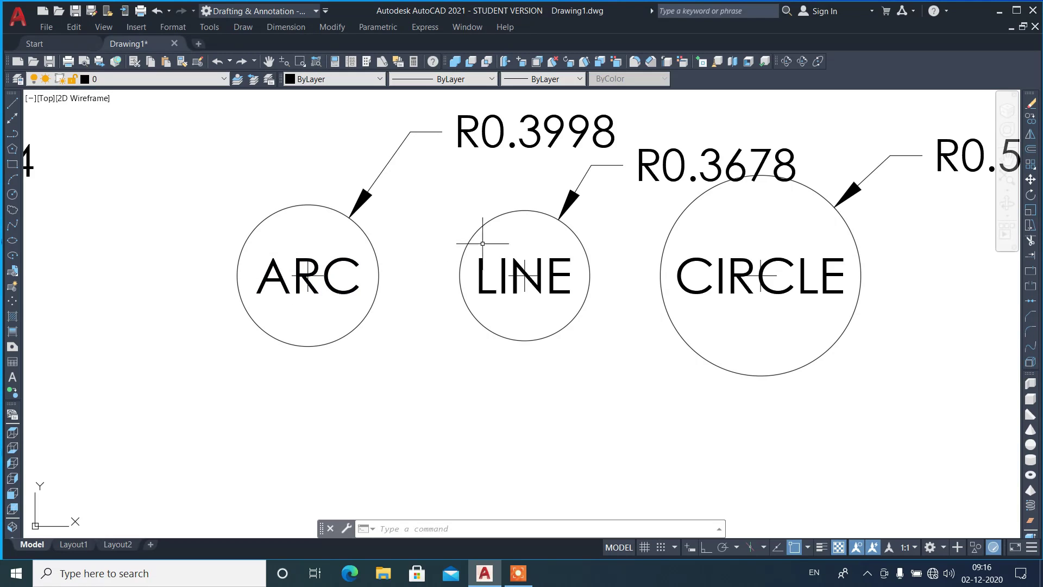
{"action": "scroll", "coordinate": [671, 216], "scroll_direction": "down", "scroll_amount": 5}
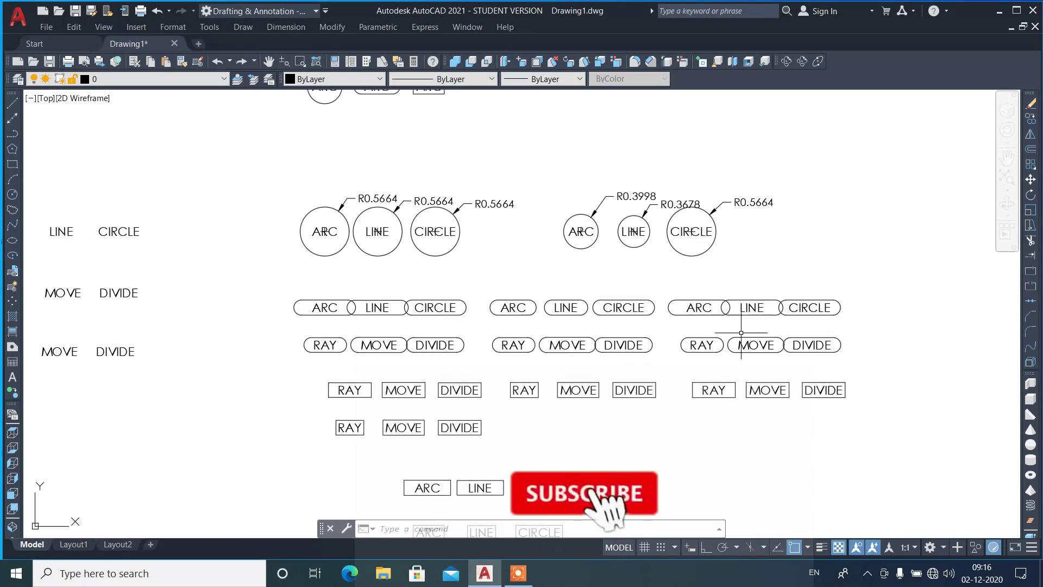